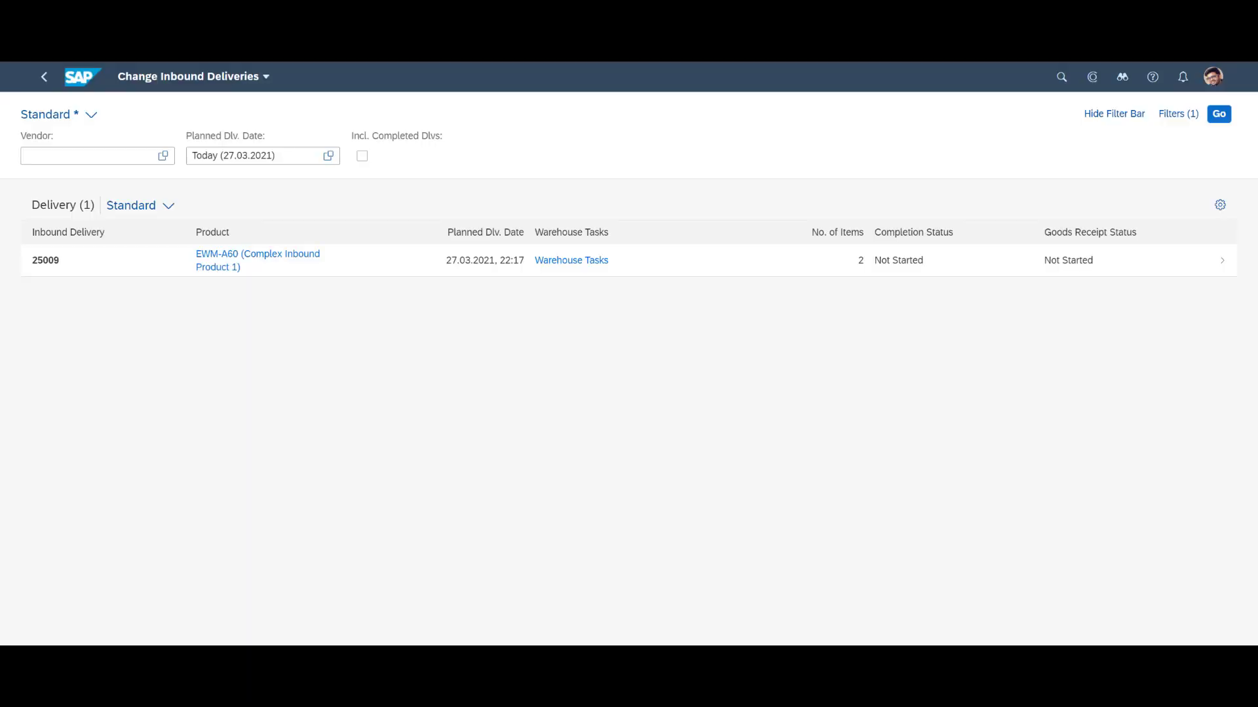
# Open delivery 25009 and display mixed HU 812983, which holds EWM-A60 and EWM-A61.
pyautogui.click(84, 268)
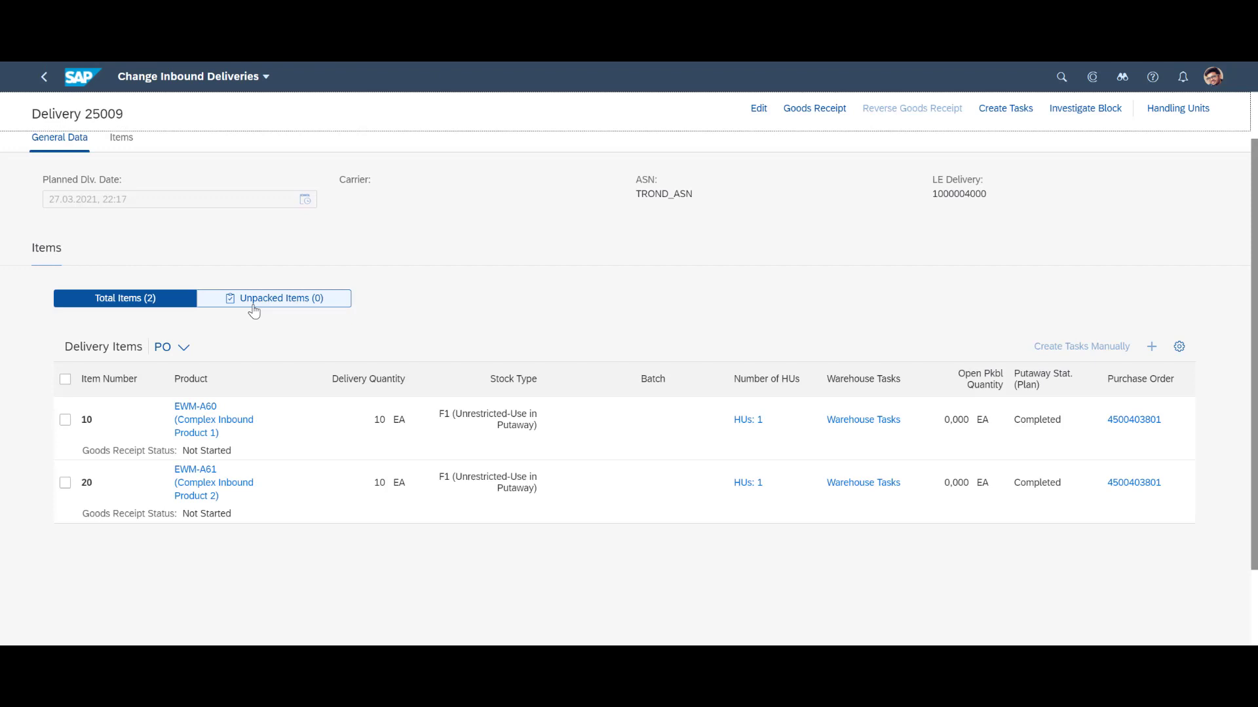
pyautogui.click(744, 423)
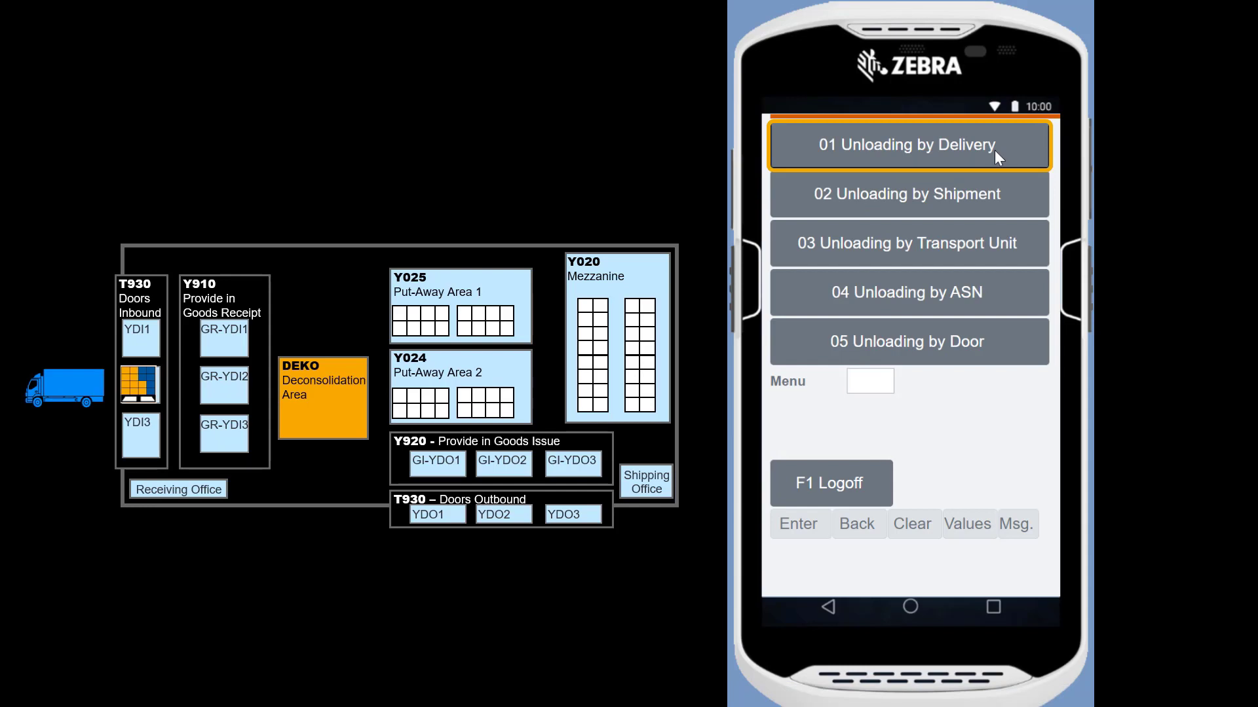
# Unload HU 812983 of delivery 25009 to GR-YDI2, verifying with 'I2', and confirm complete unloading.
pyautogui.click(995, 151)
pyautogui.write('25')
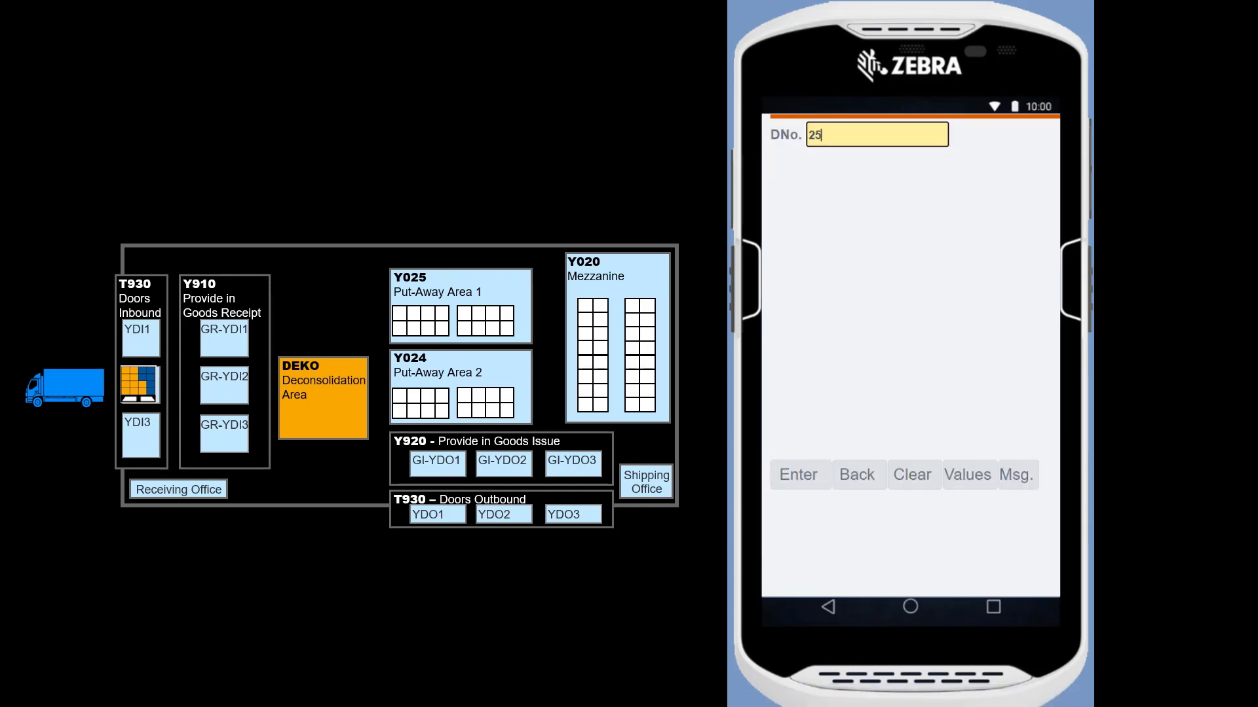
pyautogui.write('009')
pyautogui.press('Return')
pyautogui.write('812983')
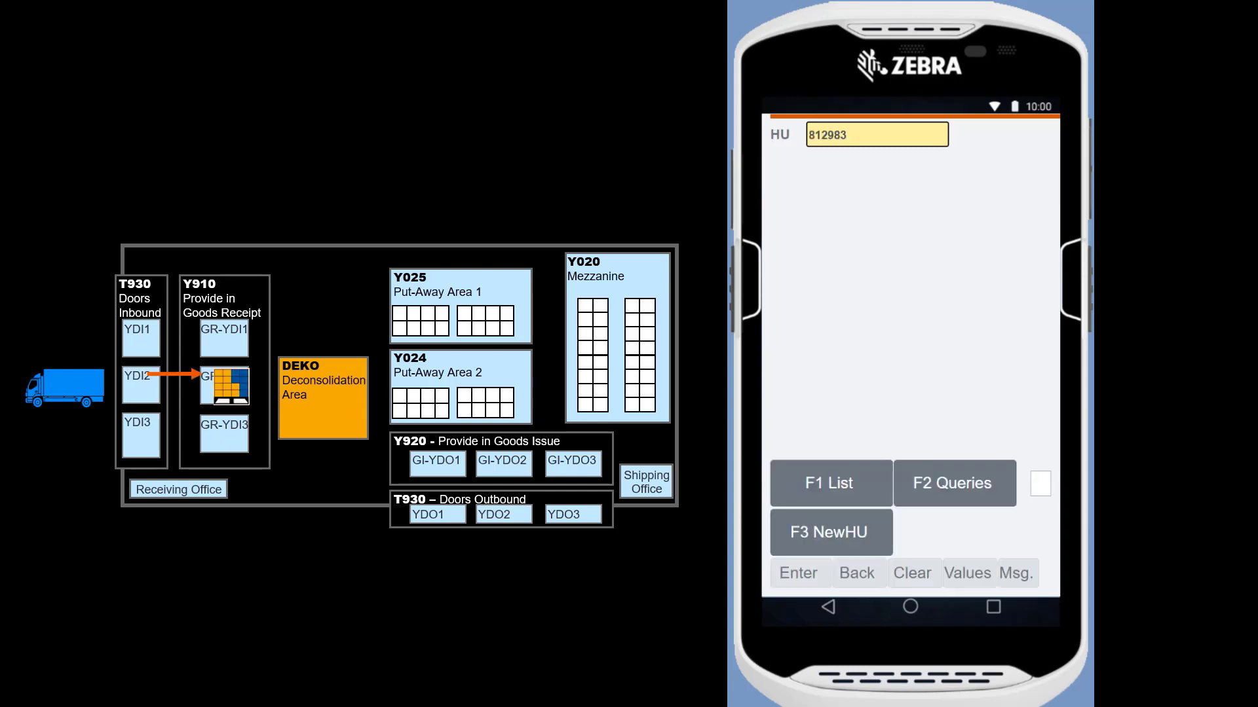
pyautogui.press('Return')
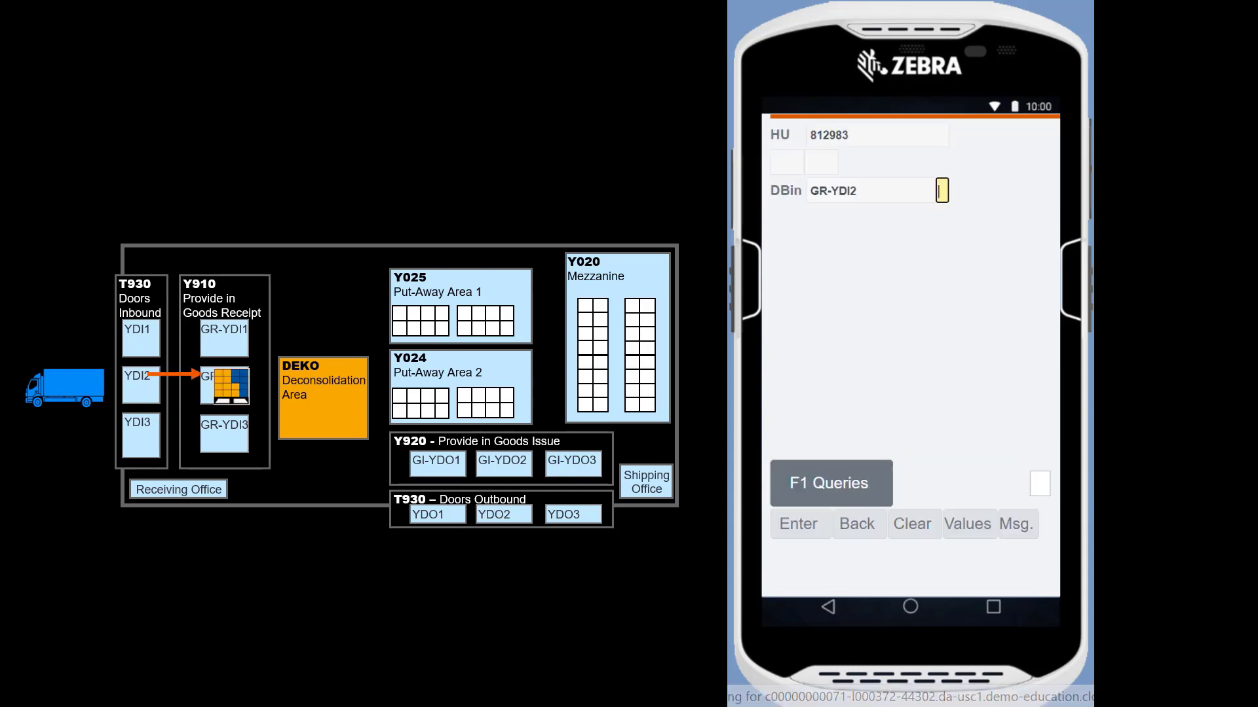
pyautogui.write('I2')
pyautogui.press('Return')
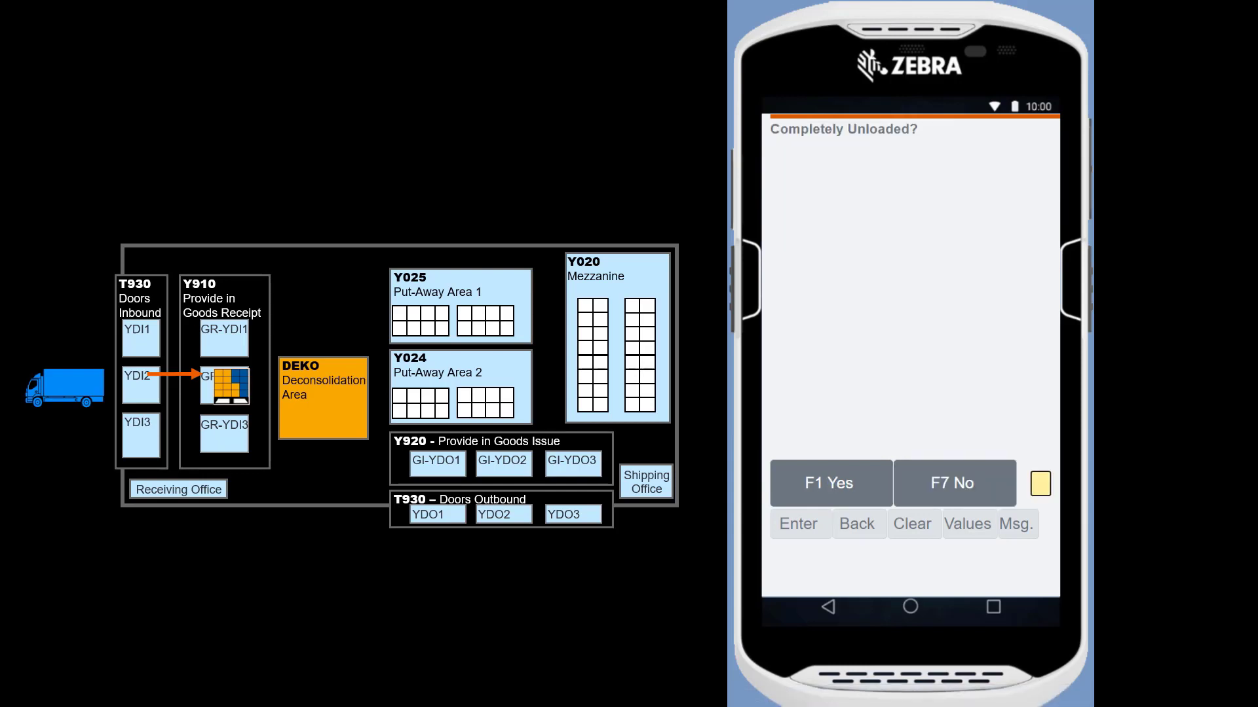
pyautogui.click(820, 479)
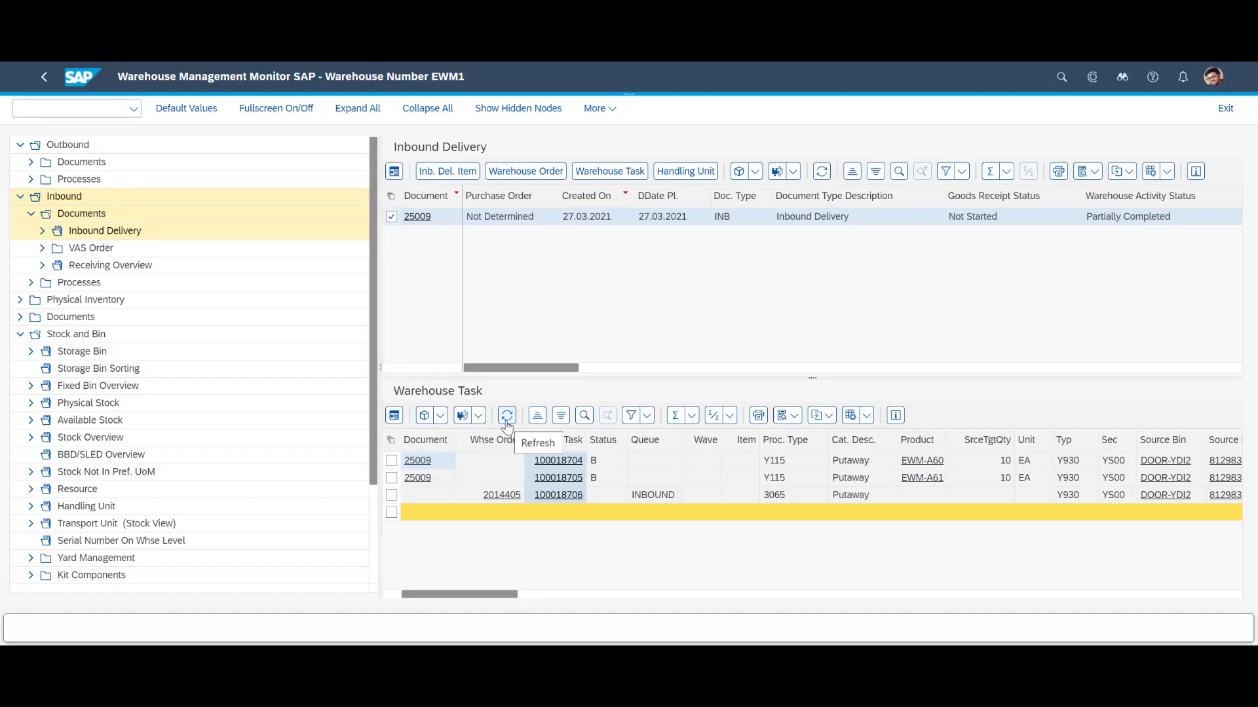
# Refresh the task list and check the source and destination bins of tasks 100018706 and 100018707.
pyautogui.click(507, 423)
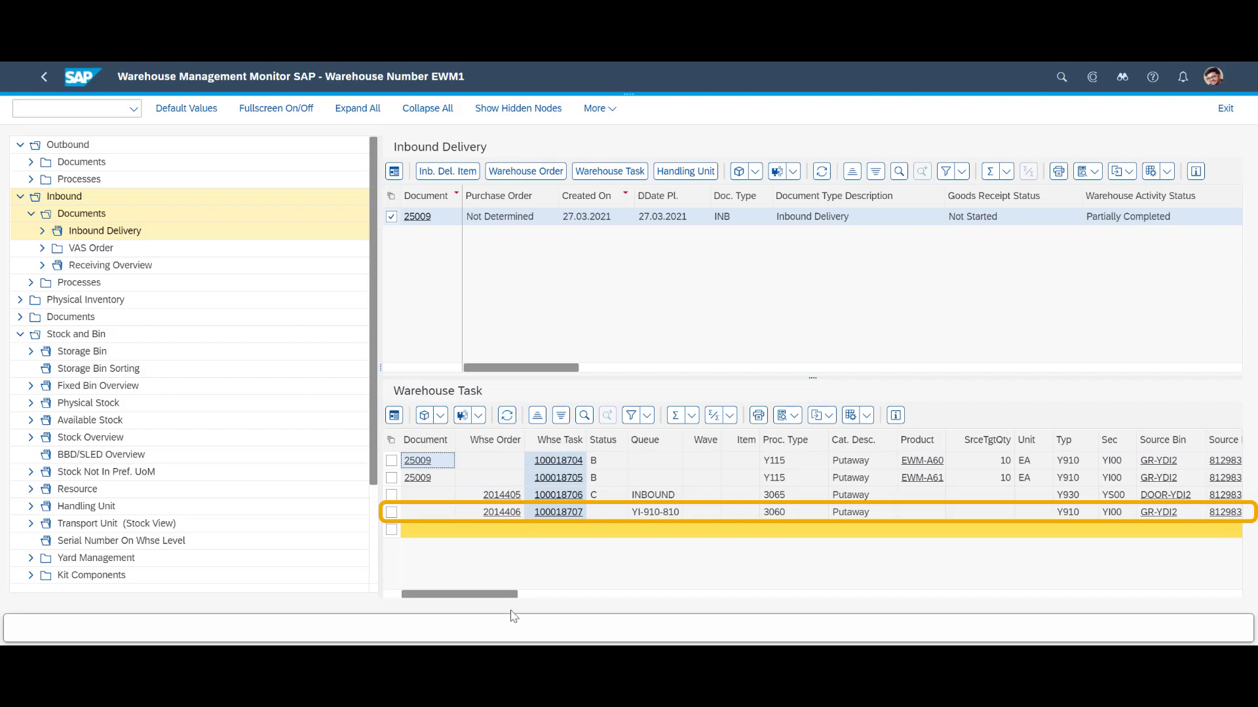
pyautogui.moveTo(502, 600); pyautogui.dragTo(595, 596)
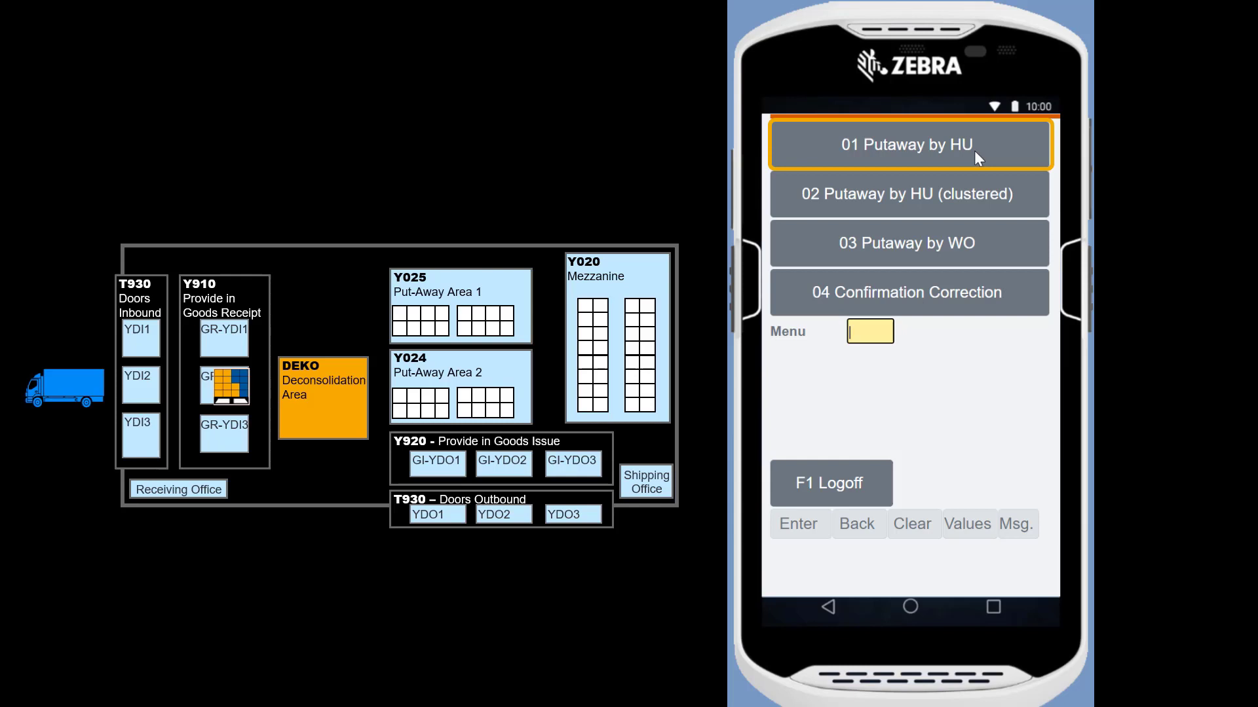
# Run Putaway by HU for HU 812983 and confirm its destination DEKO.
pyautogui.click(975, 151)
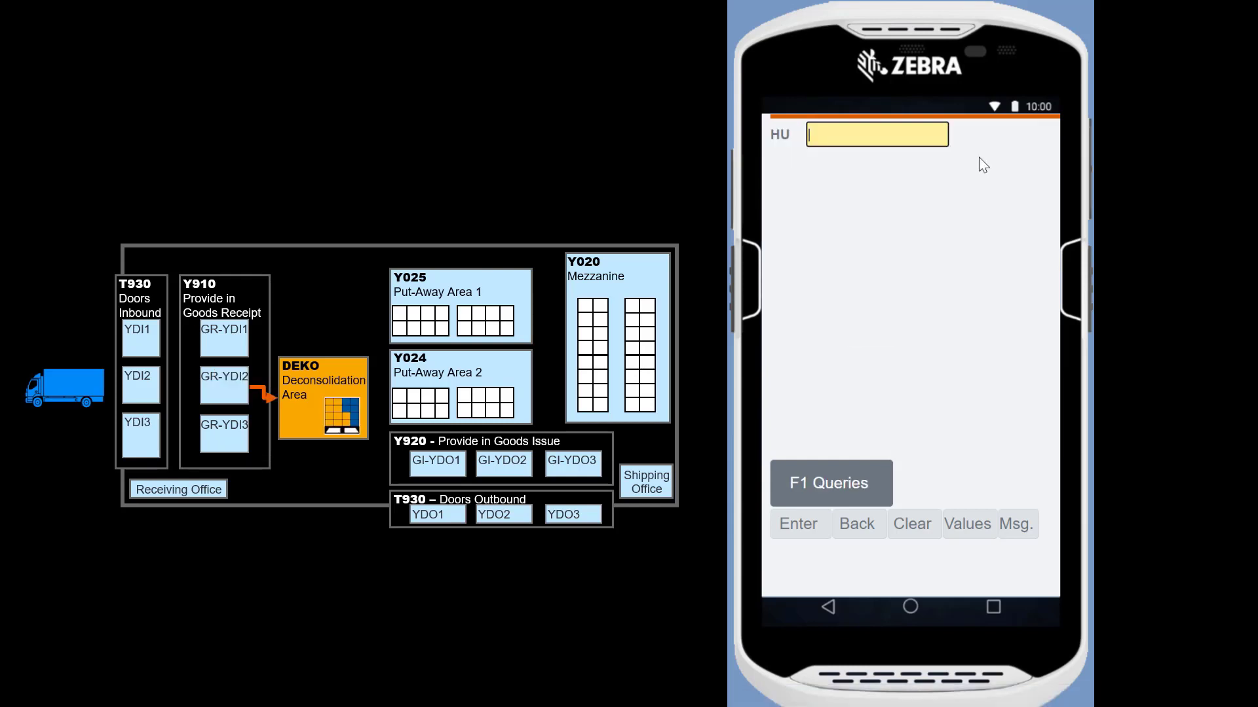
pyautogui.write('812983')
pyautogui.press('Return')
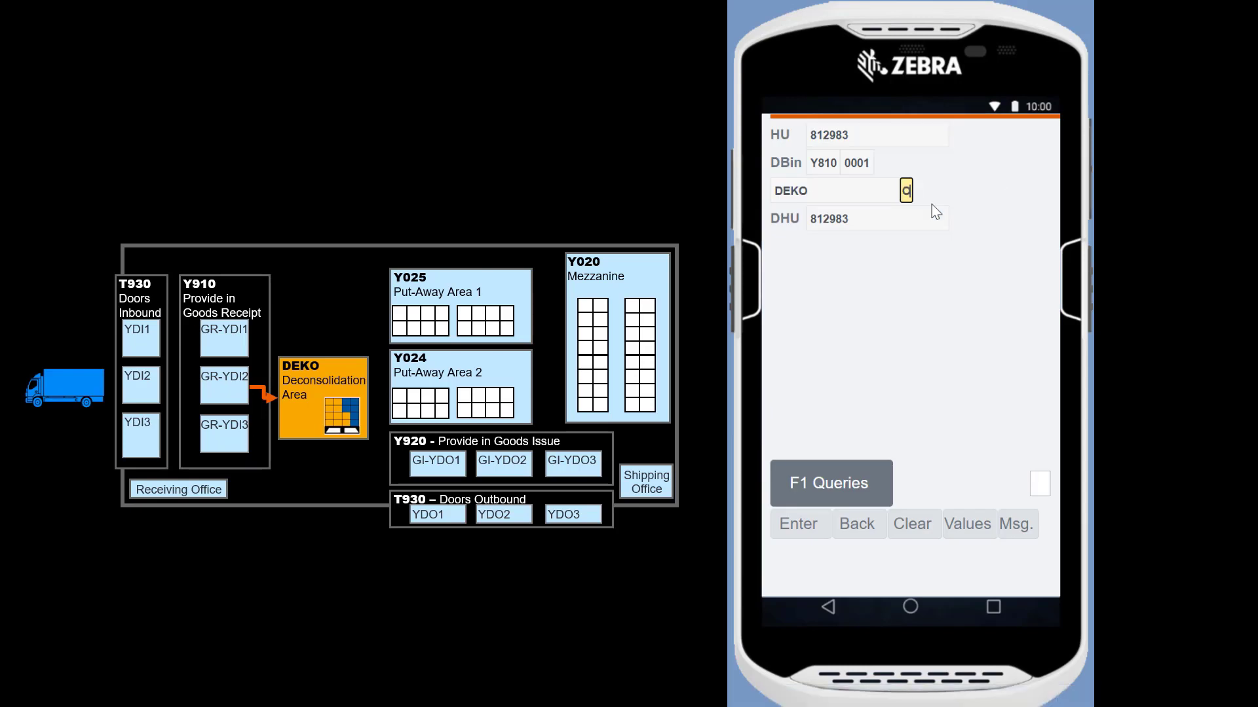
pyautogui.press('Return')
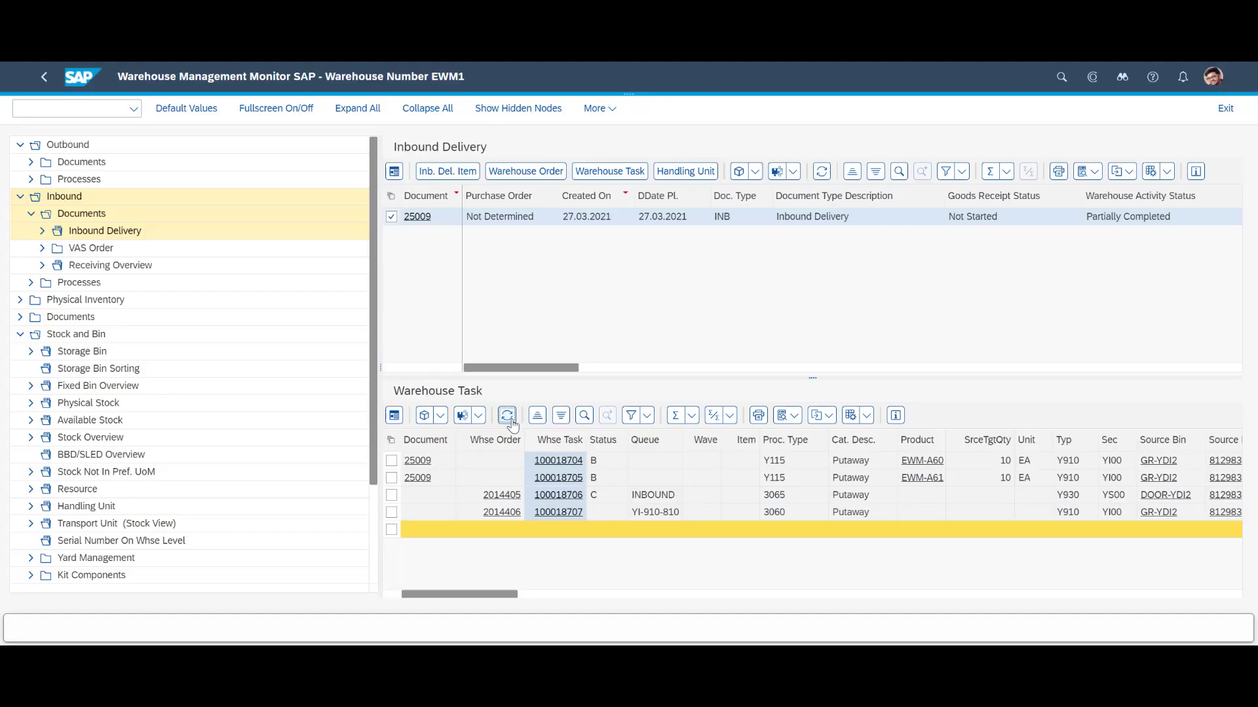
# Refresh the tasks and check the destination bins Y024-01-01-A and Y025-01-01-A of the DEKO-sourced putaway tasks.
pyautogui.click(507, 418)
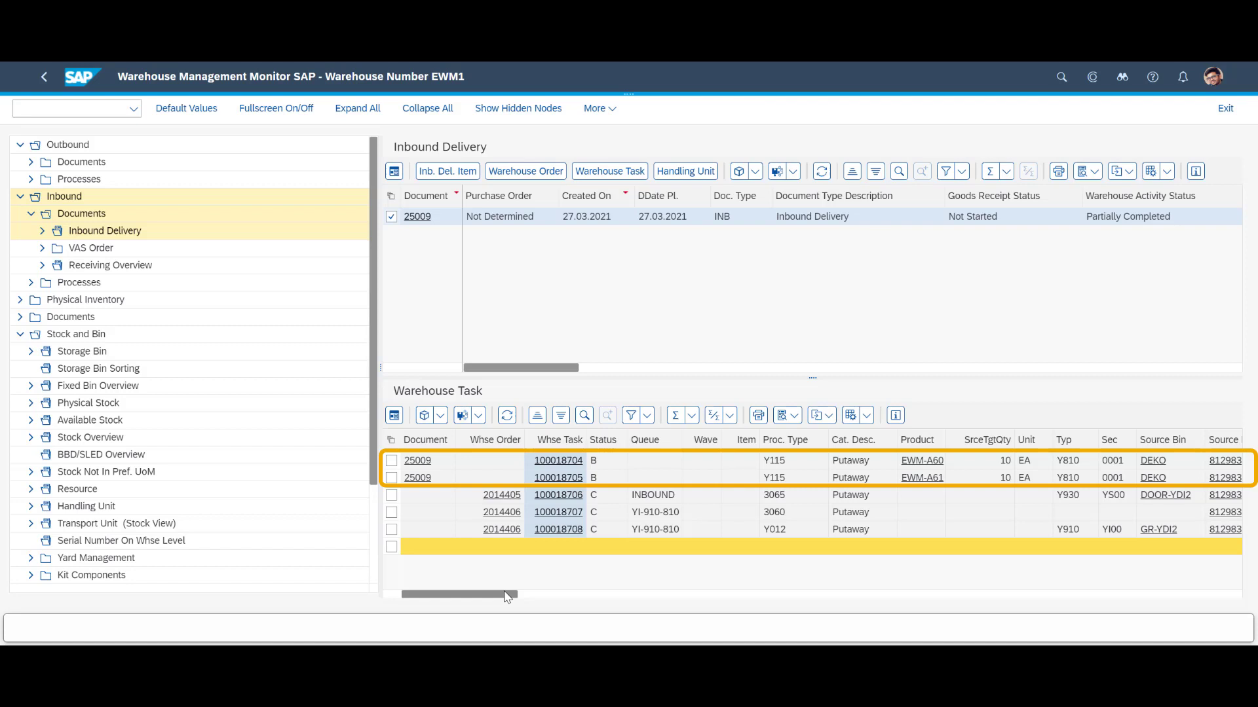
pyautogui.moveTo(506, 596); pyautogui.dragTo(577, 604)
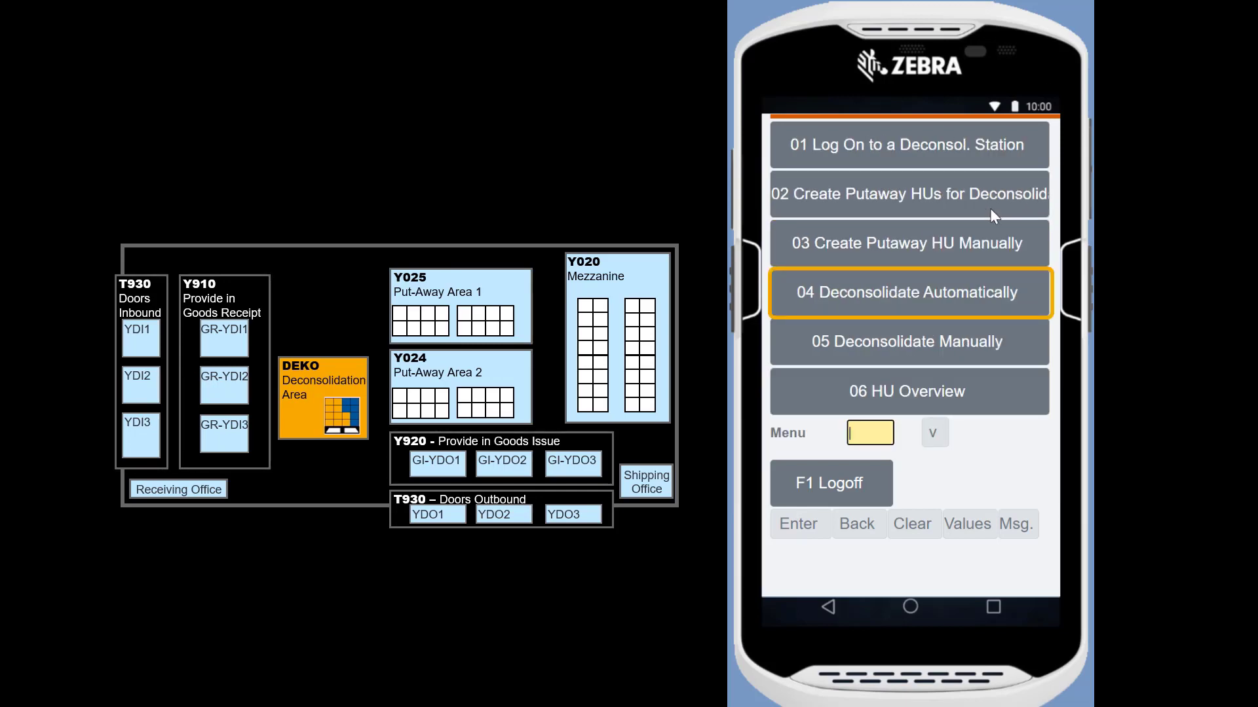
# Start deconsolidation at work center DEKO for HU 812983 and review its open warehouse tasks.
pyautogui.click(1020, 300)
pyautogui.write('DEKO')
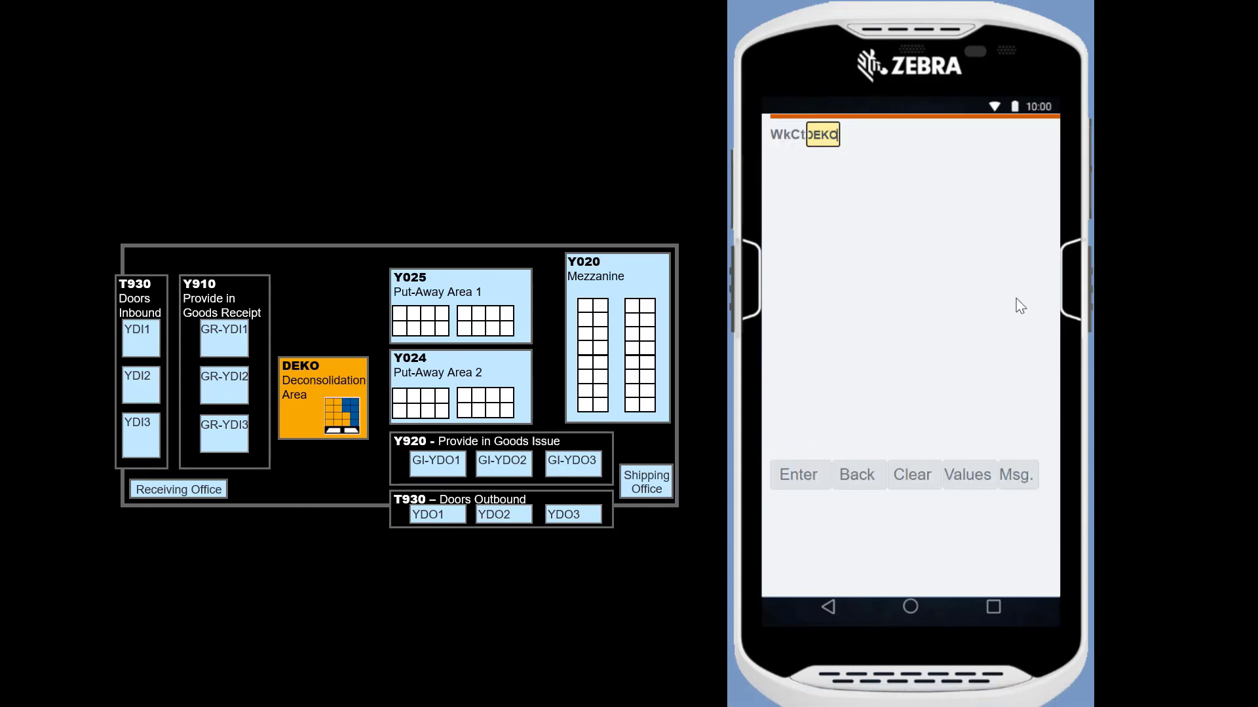
pyautogui.press('Return')
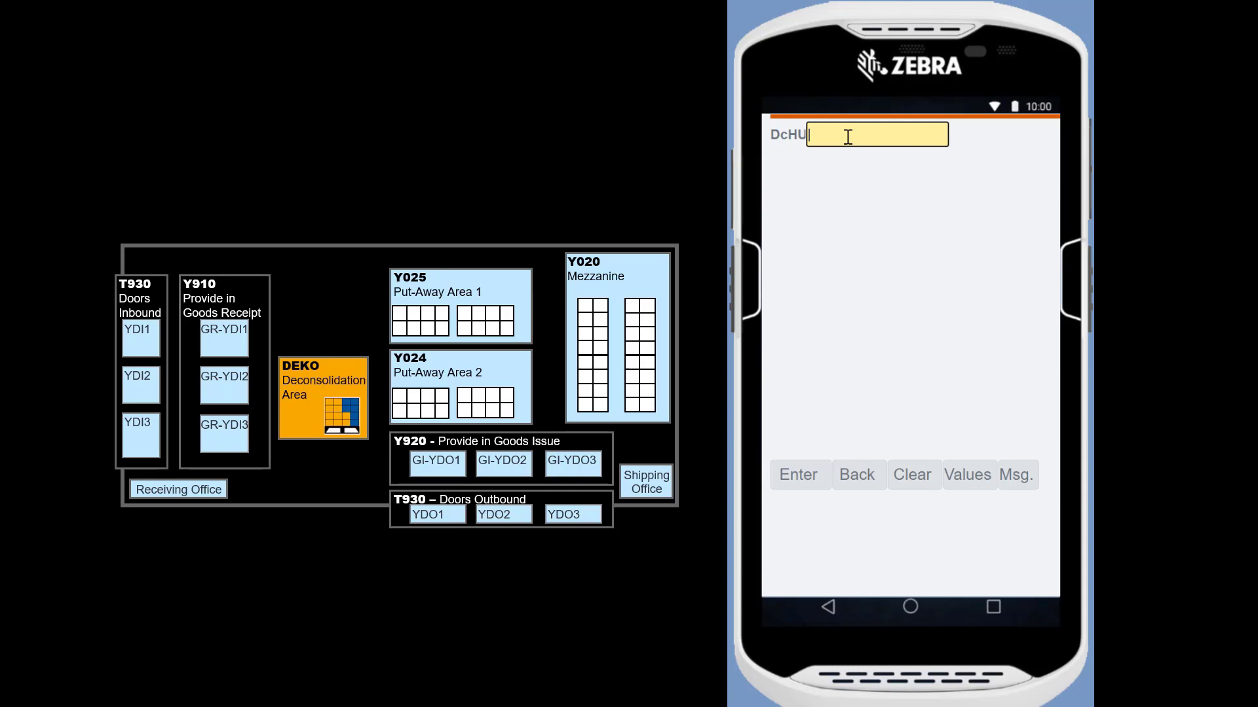
pyautogui.write('812983')
pyautogui.press('Return')
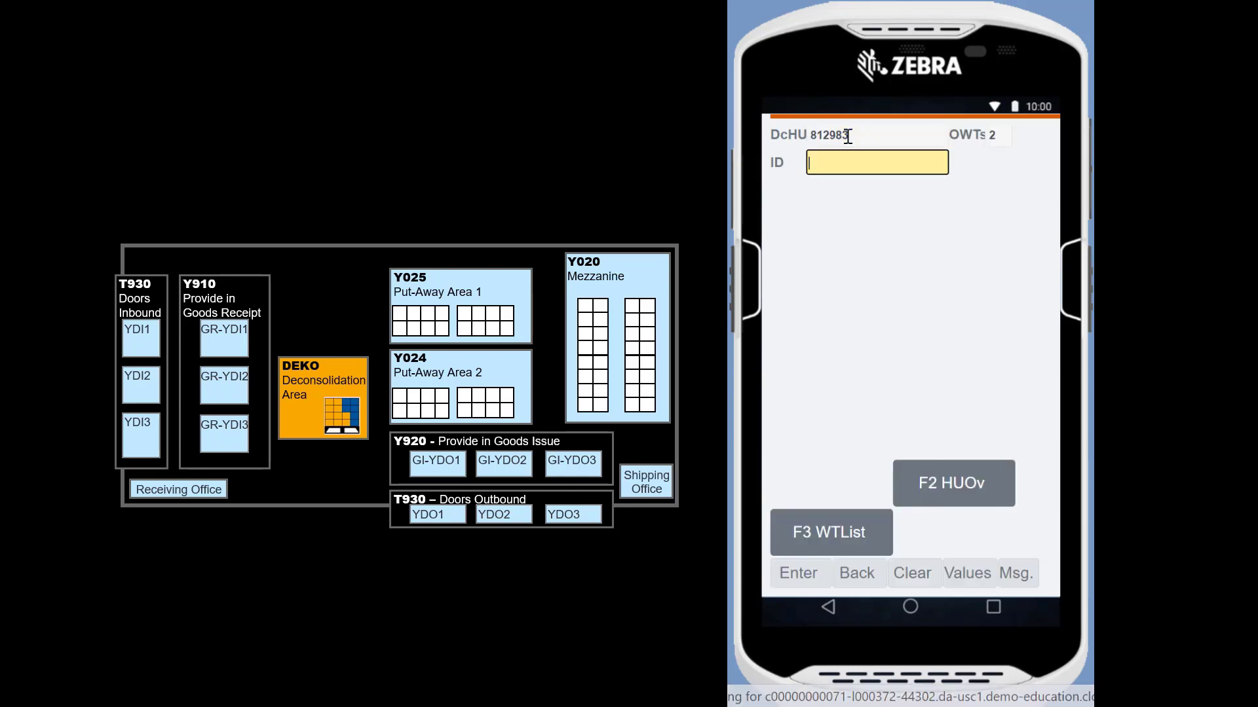
pyautogui.click(831, 545)
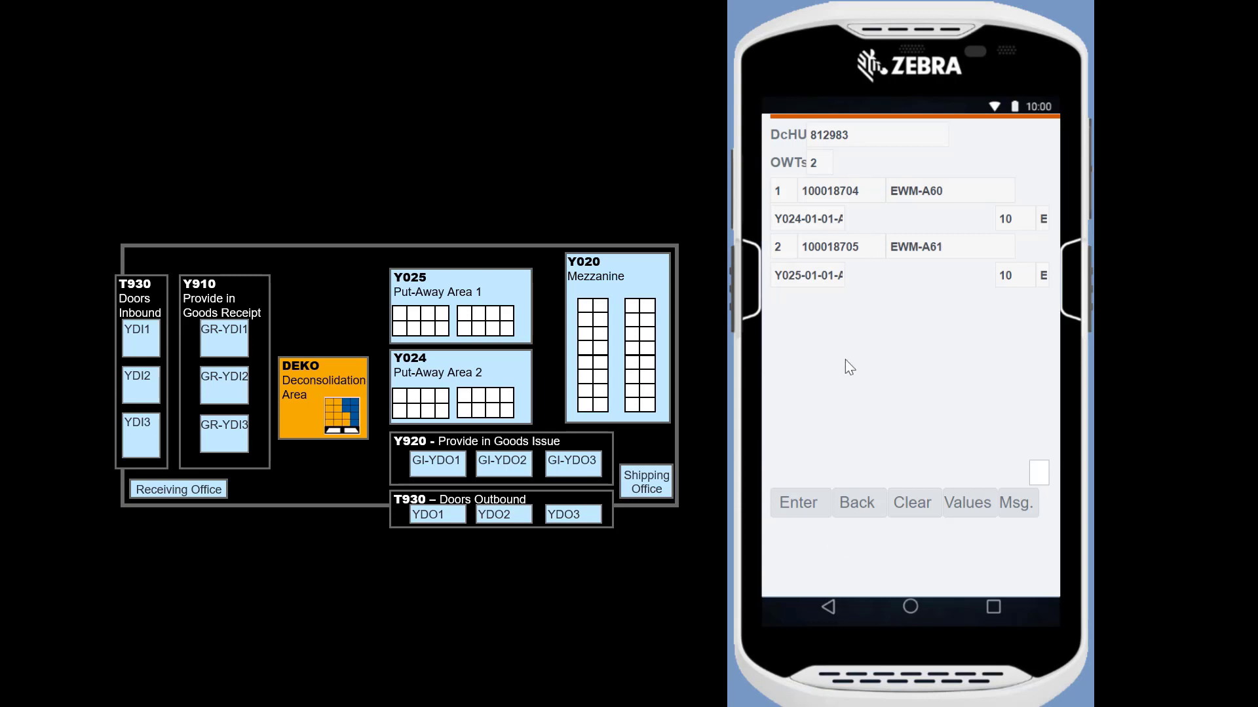
pyautogui.click(851, 508)
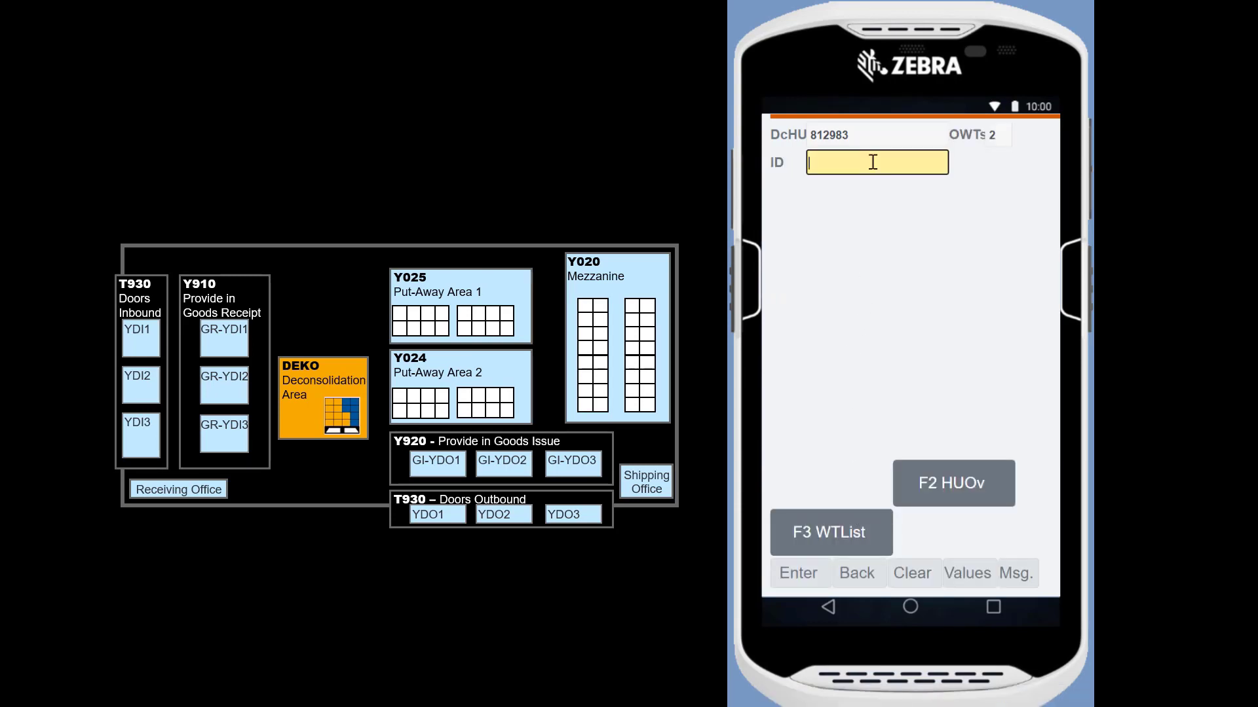
# Deconsolidate 10 of product EWM-A60 into a new HU with packaging material MZ-PKG-A104.
pyautogui.write('EWM-A60')
pyautogui.press('Return')
pyautogui.write('MZ-PKG-A104')
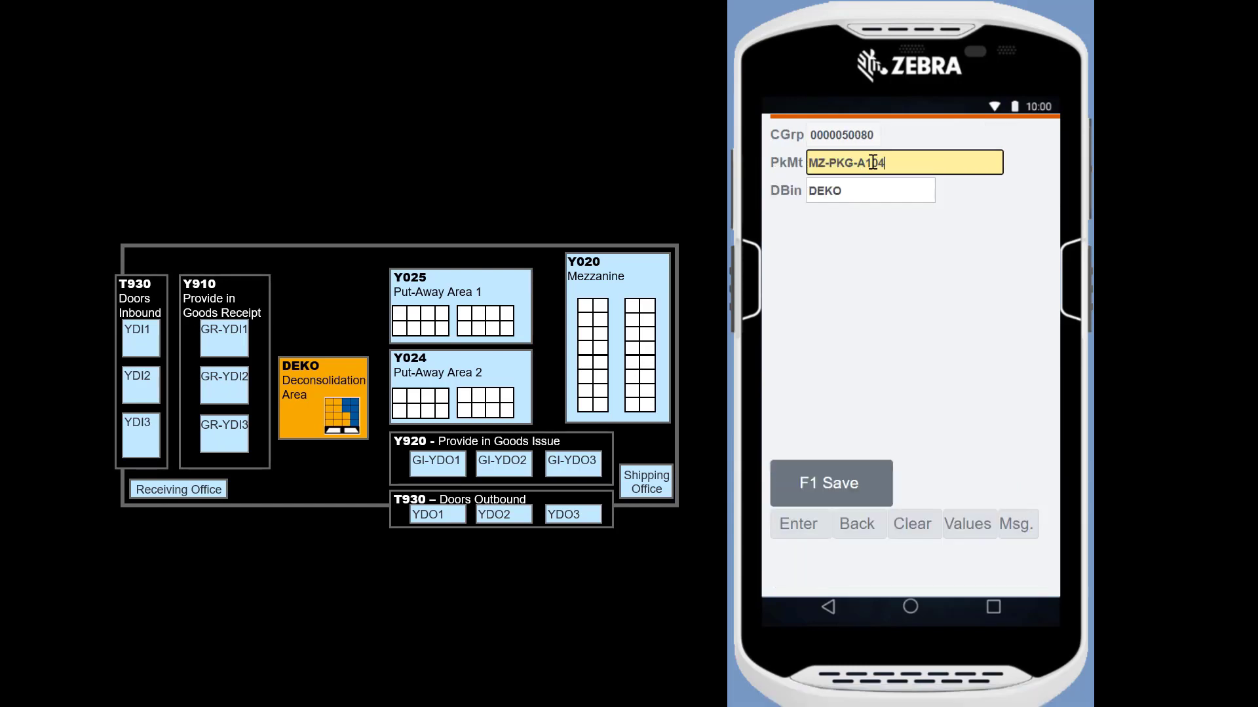
pyautogui.press('Return')
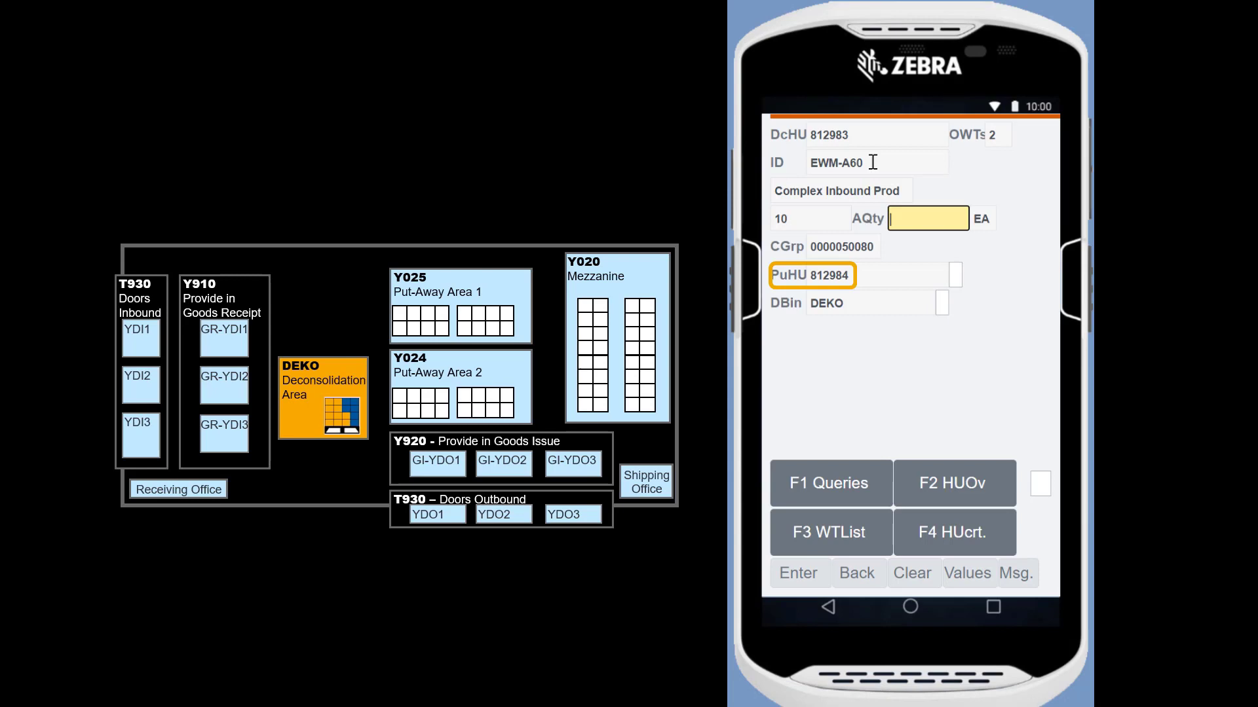
pyautogui.write('10')
pyautogui.press('Return')
# Assign putaway HU 812984 with destination DEKO and keep the deconsolidation HU as a putaway HU.
pyautogui.write('812984')
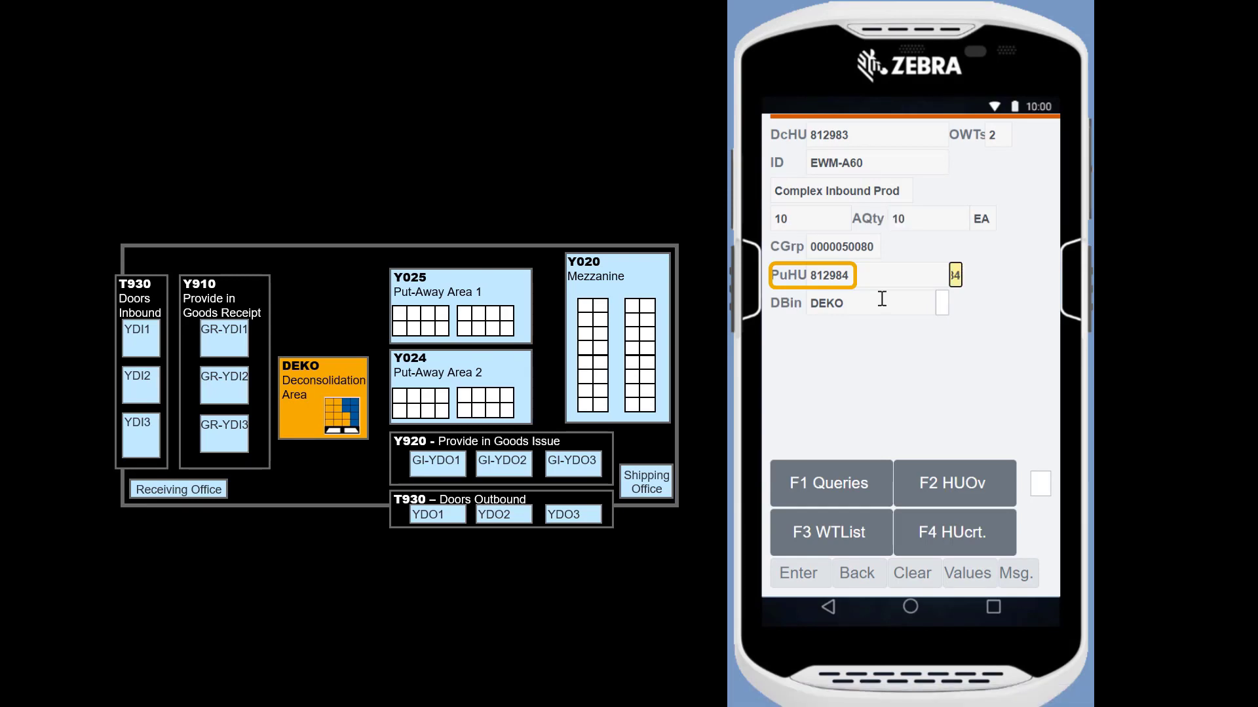
pyautogui.press('Return')
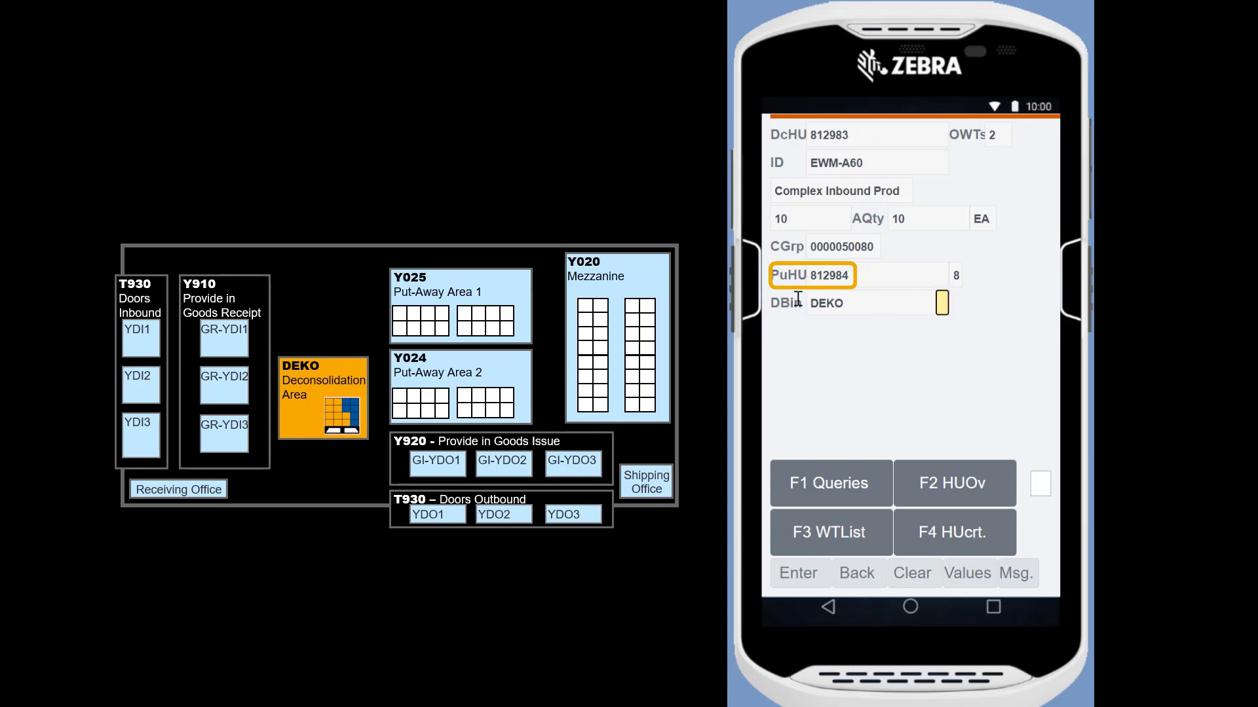
pyautogui.write('DEKO')
pyautogui.press('Return')
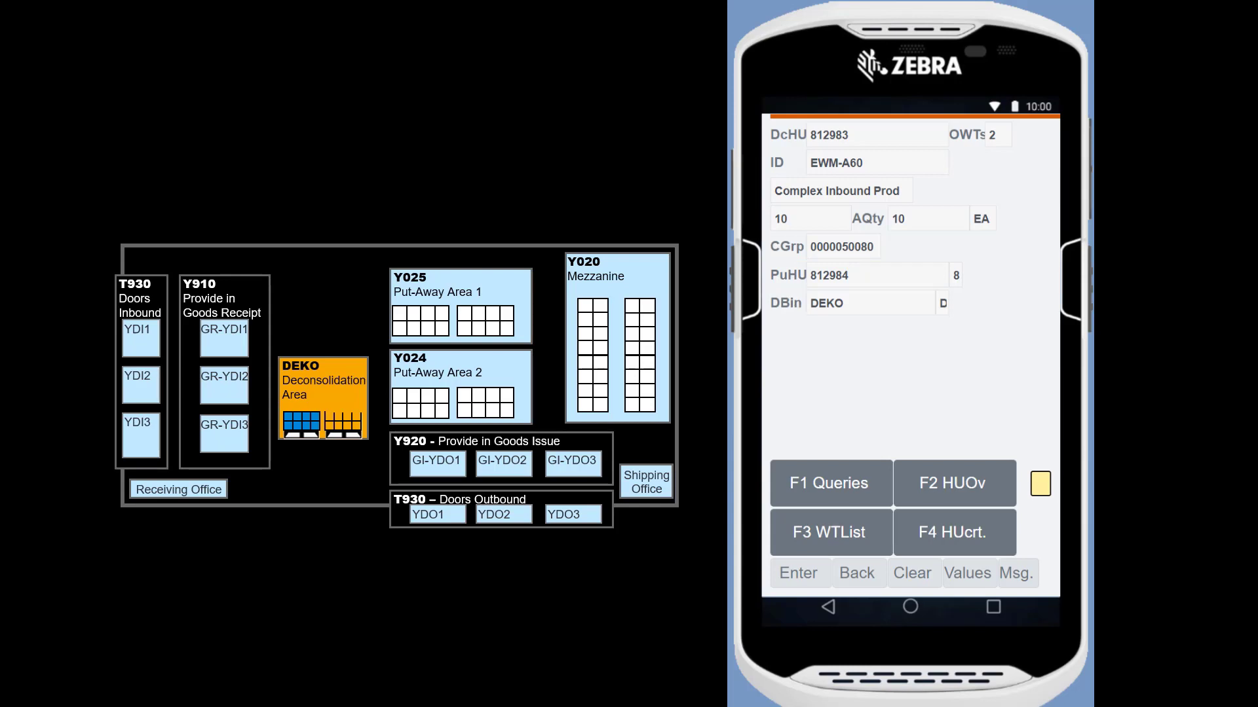
pyautogui.press('Return')
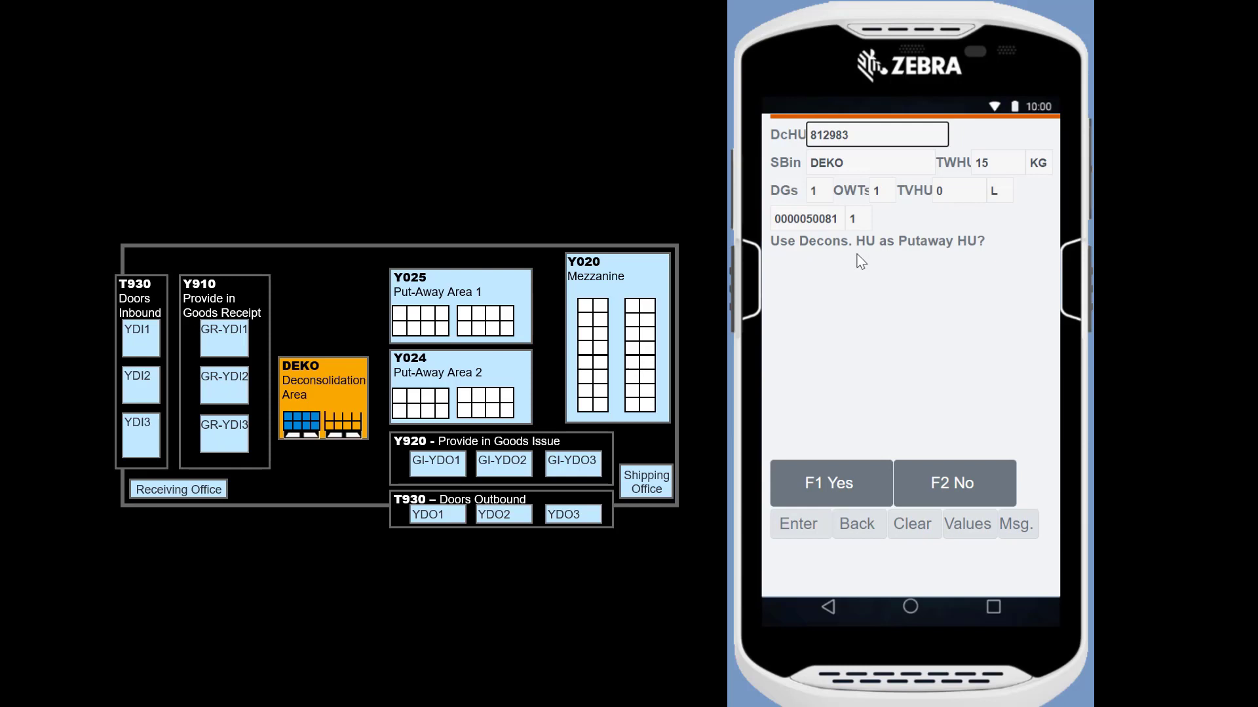
pyautogui.click(835, 484)
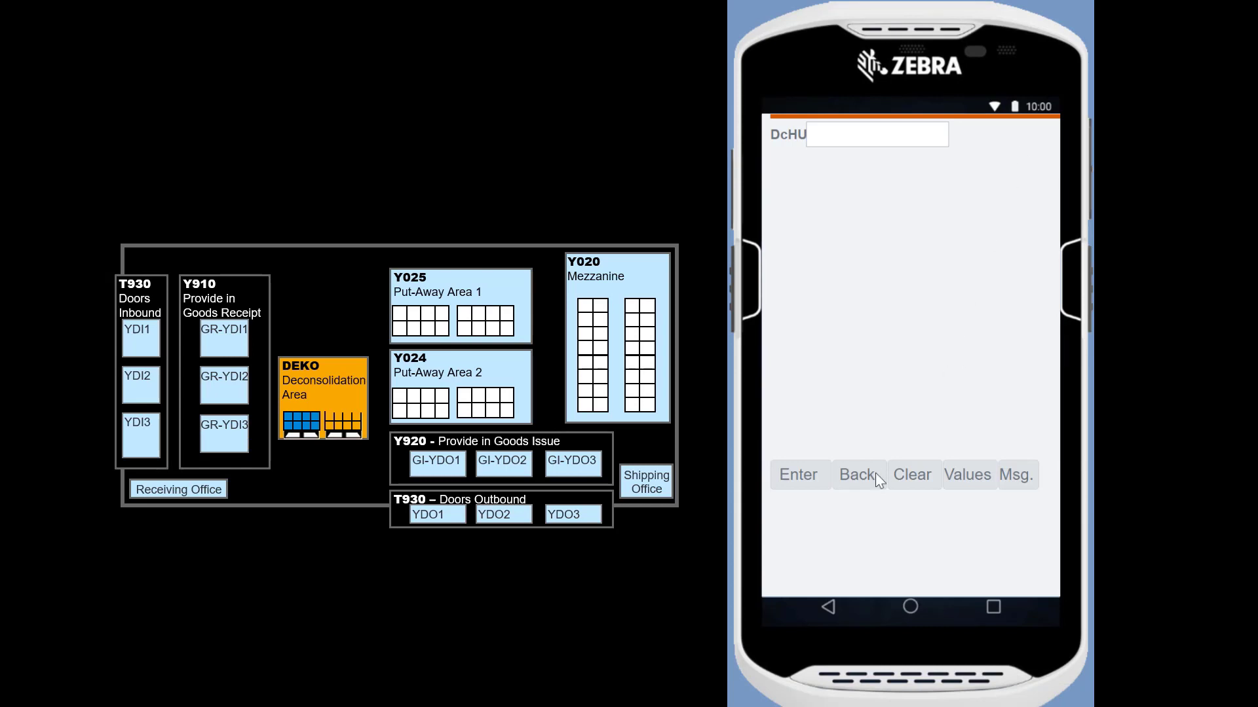
# In 08 HU Maintenance, close HU 812983 and then HU 812984 with F2.
pyautogui.click(863, 479)
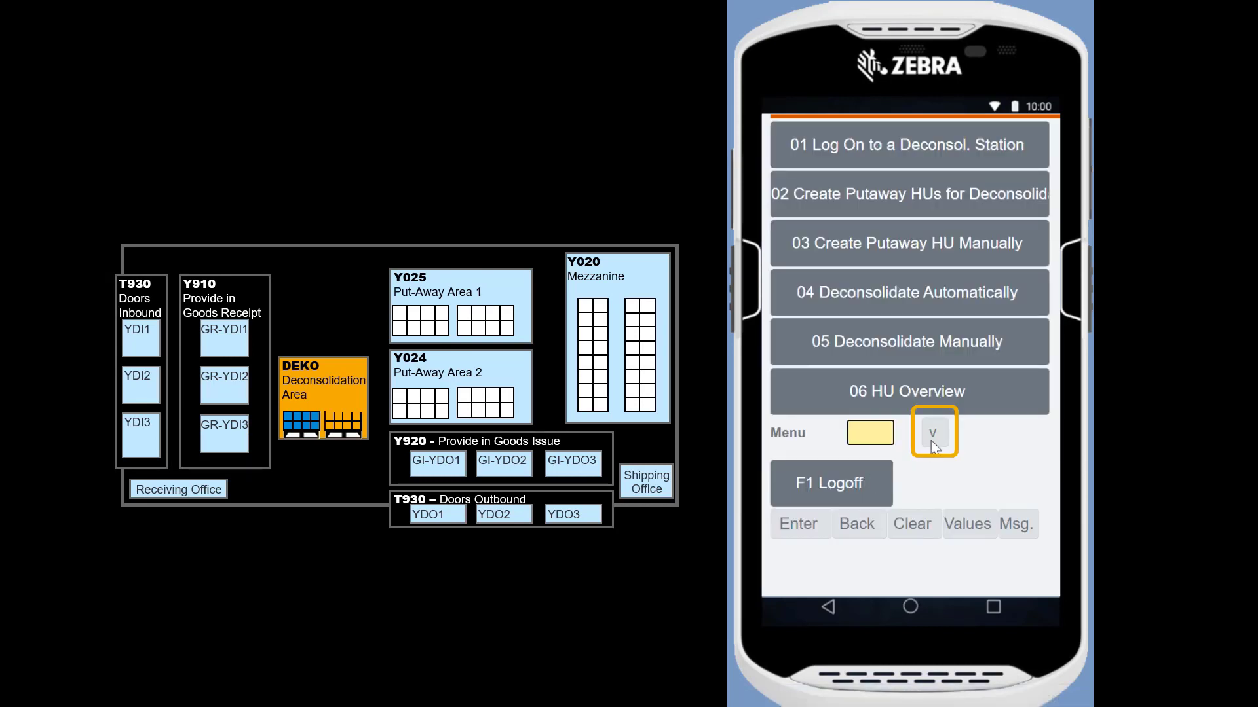
pyautogui.click(935, 434)
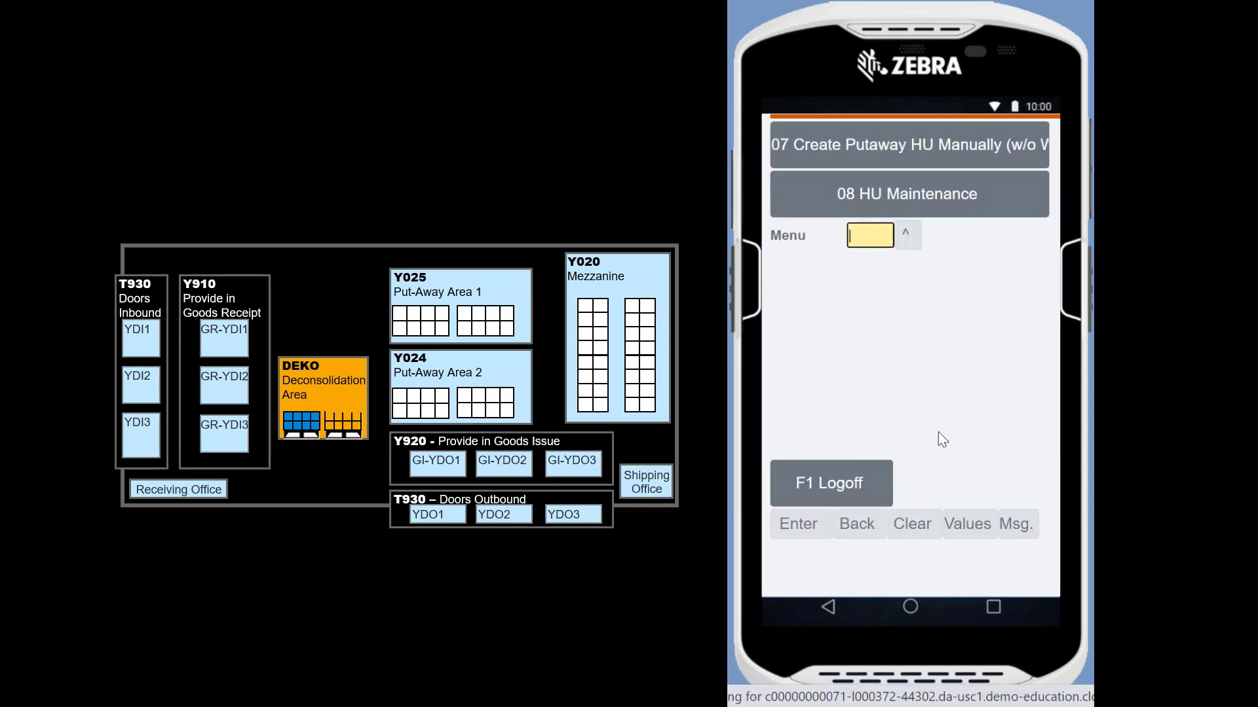
pyautogui.click(963, 202)
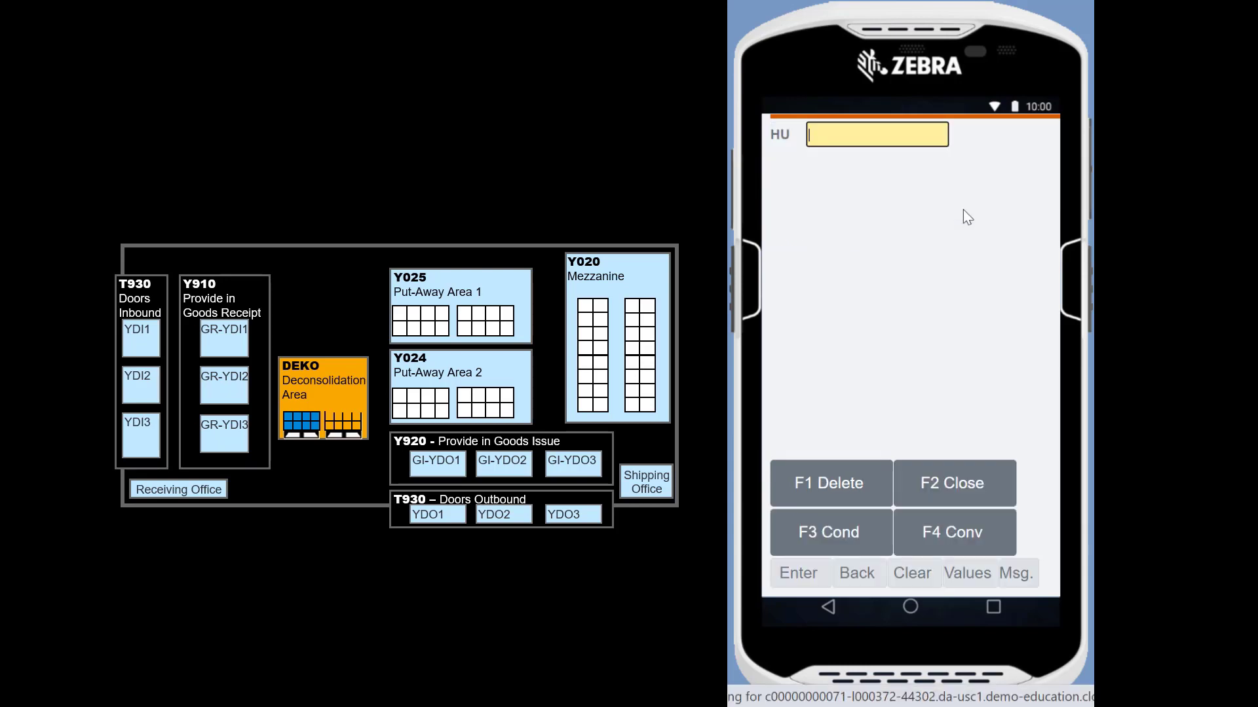
pyautogui.write('812983')
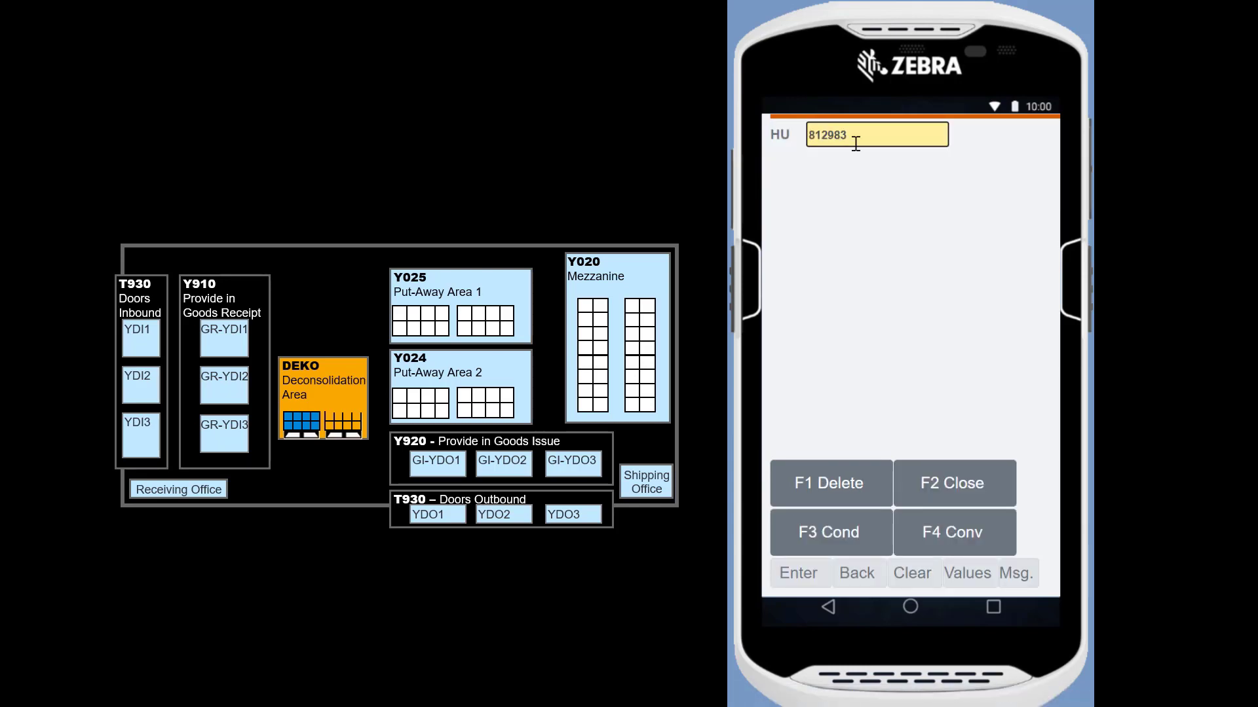
pyautogui.press('Return')
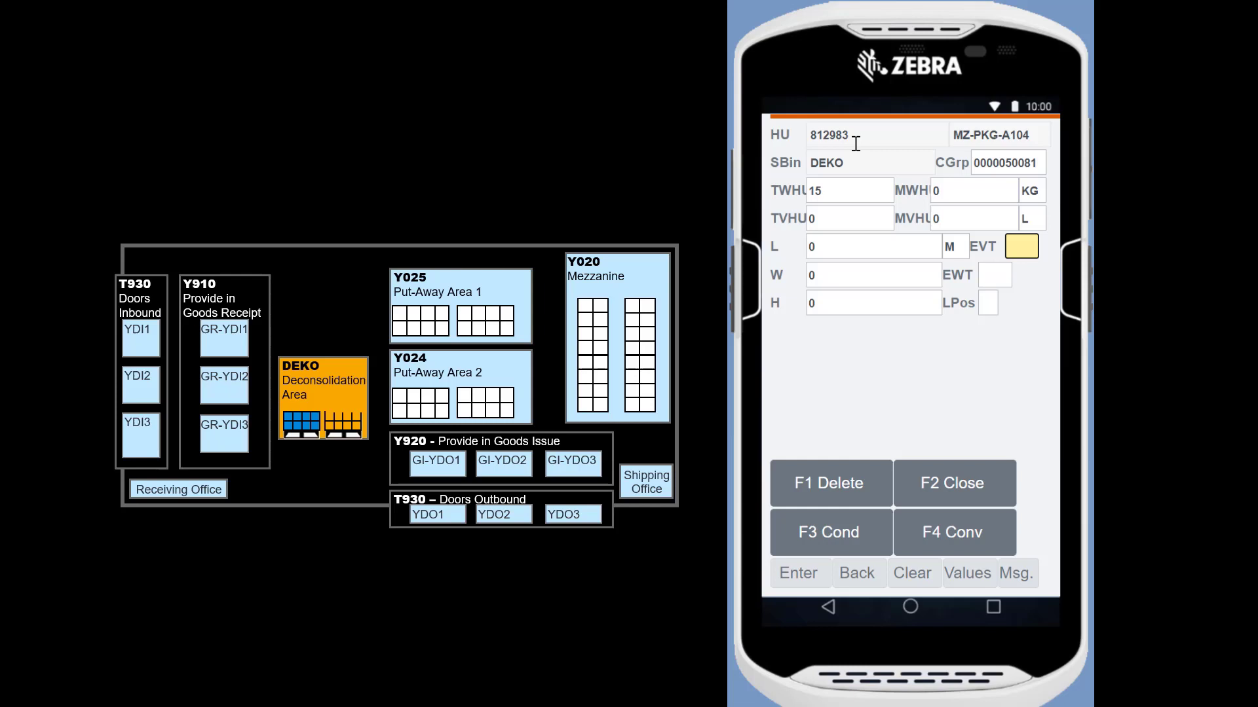
pyautogui.click(973, 482)
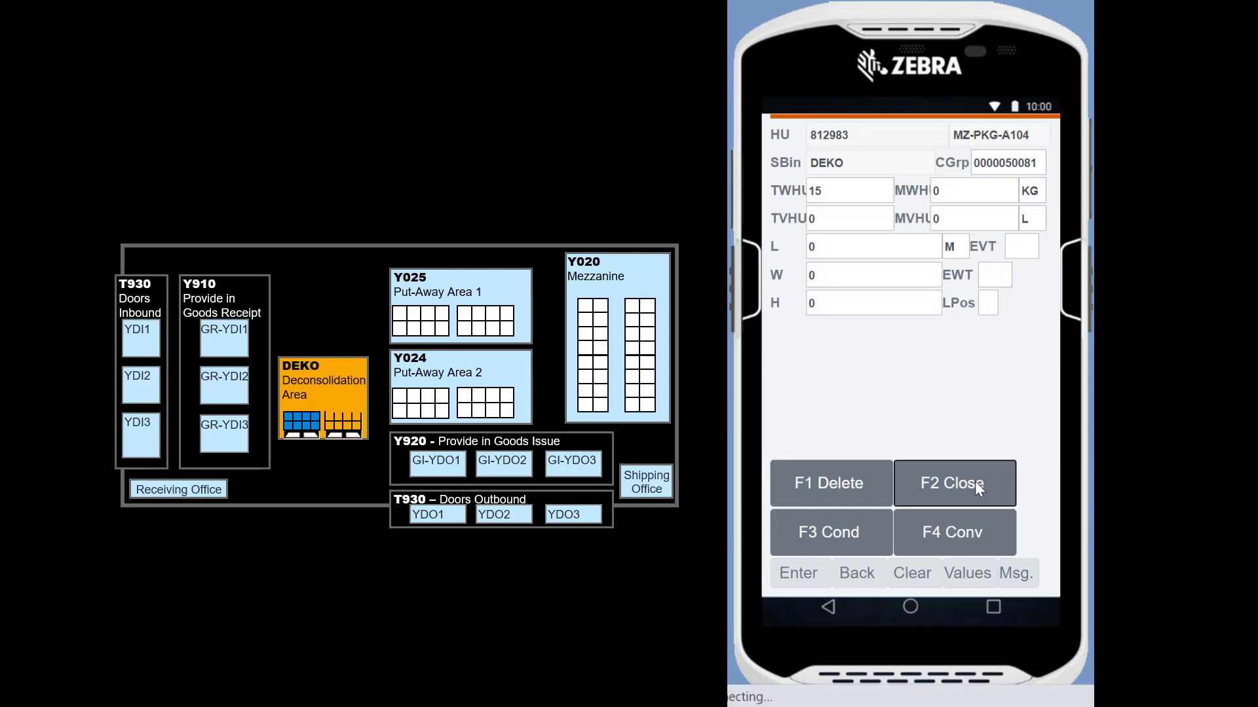
pyautogui.write('812984')
pyautogui.press('Return')
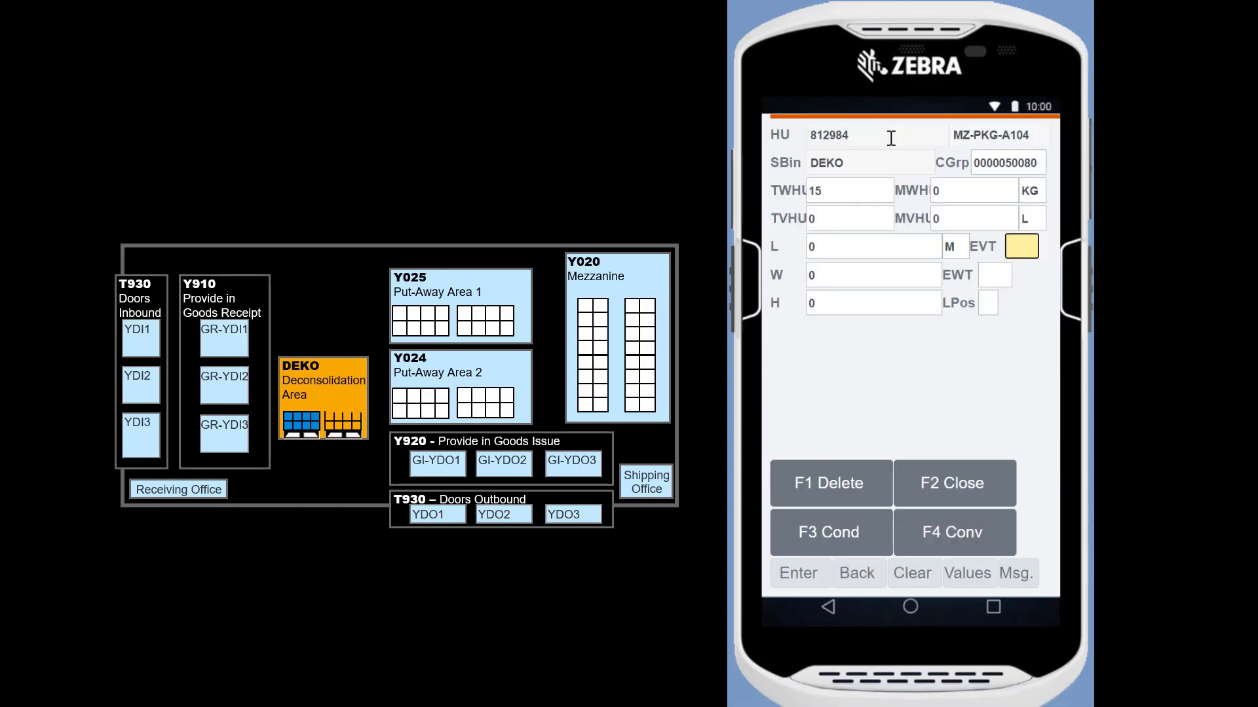
pyautogui.click(997, 486)
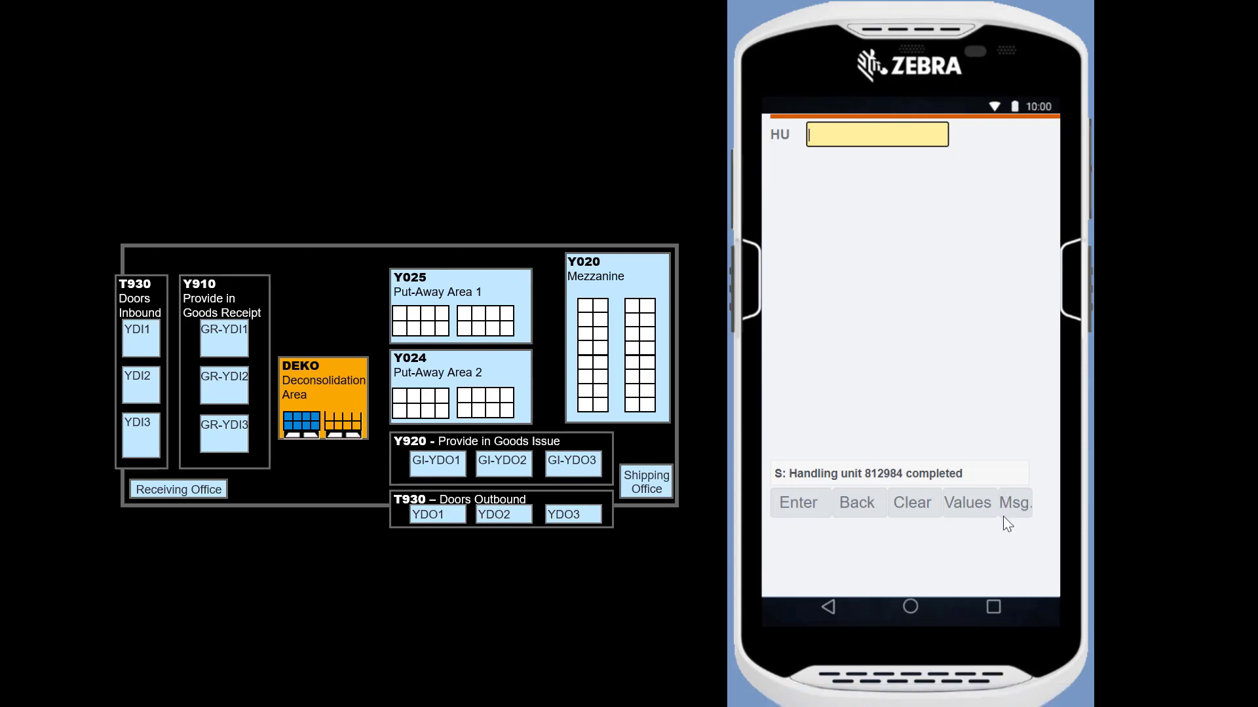
pyautogui.click(871, 508)
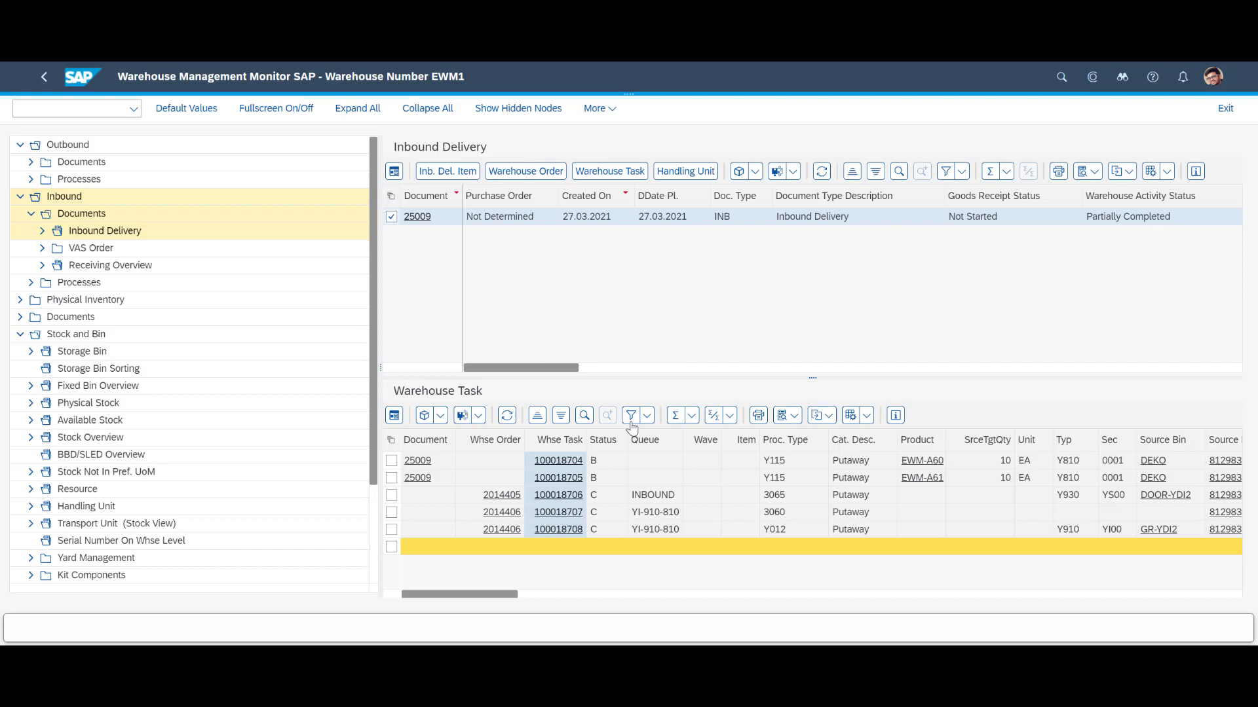
# Reload delivery 25009's tasks, enlarge the Warehouse Task table and scroll back to its left columns.
pyautogui.click(506, 416)
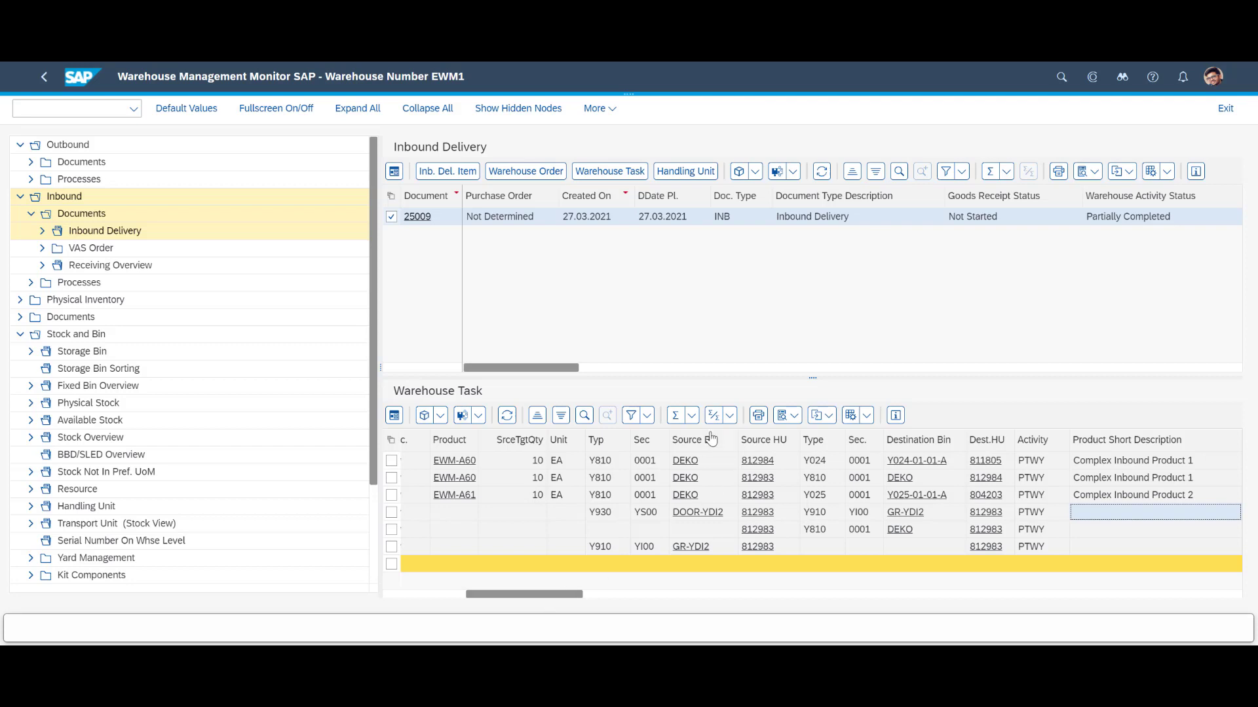
pyautogui.moveTo(814, 380); pyautogui.dragTo(813, 305)
pyautogui.moveTo(498, 589); pyautogui.dragTo(435, 592)
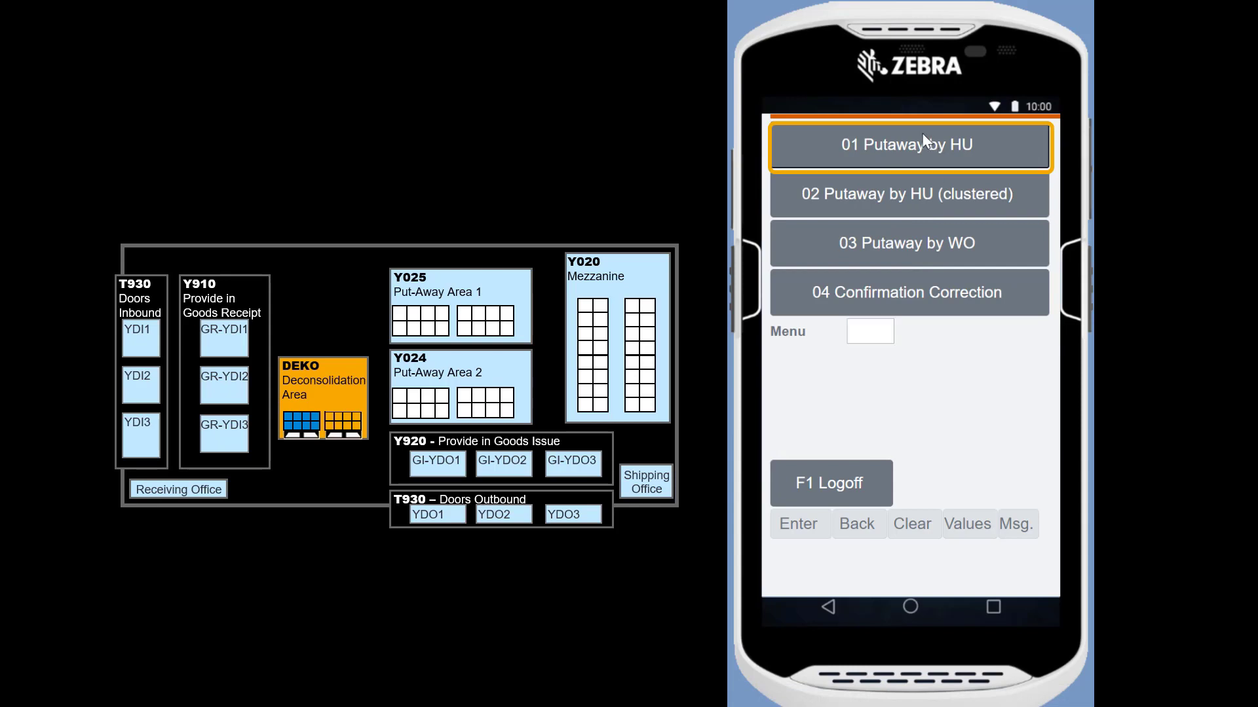
# Confirm RF putaway of HU 812984 to Y024-01-01-A, then HU 812983 to Y025-01-01-A.
pyautogui.write('812984')
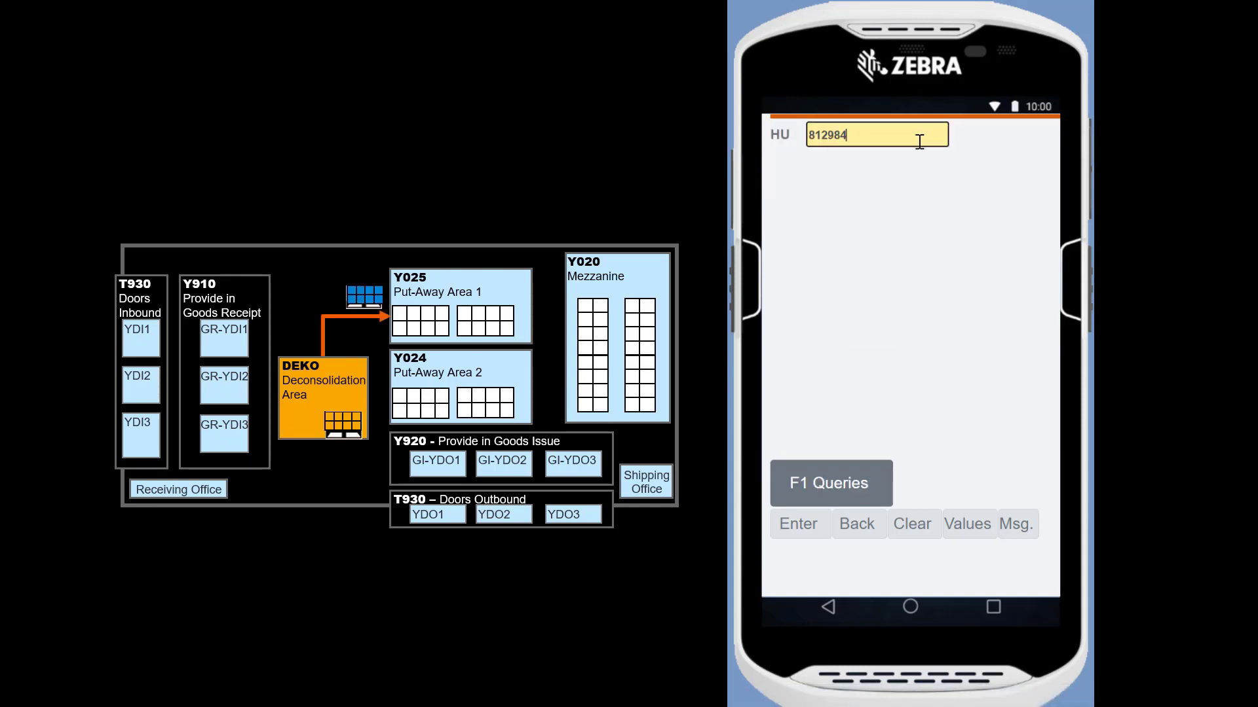
pyautogui.press('Return')
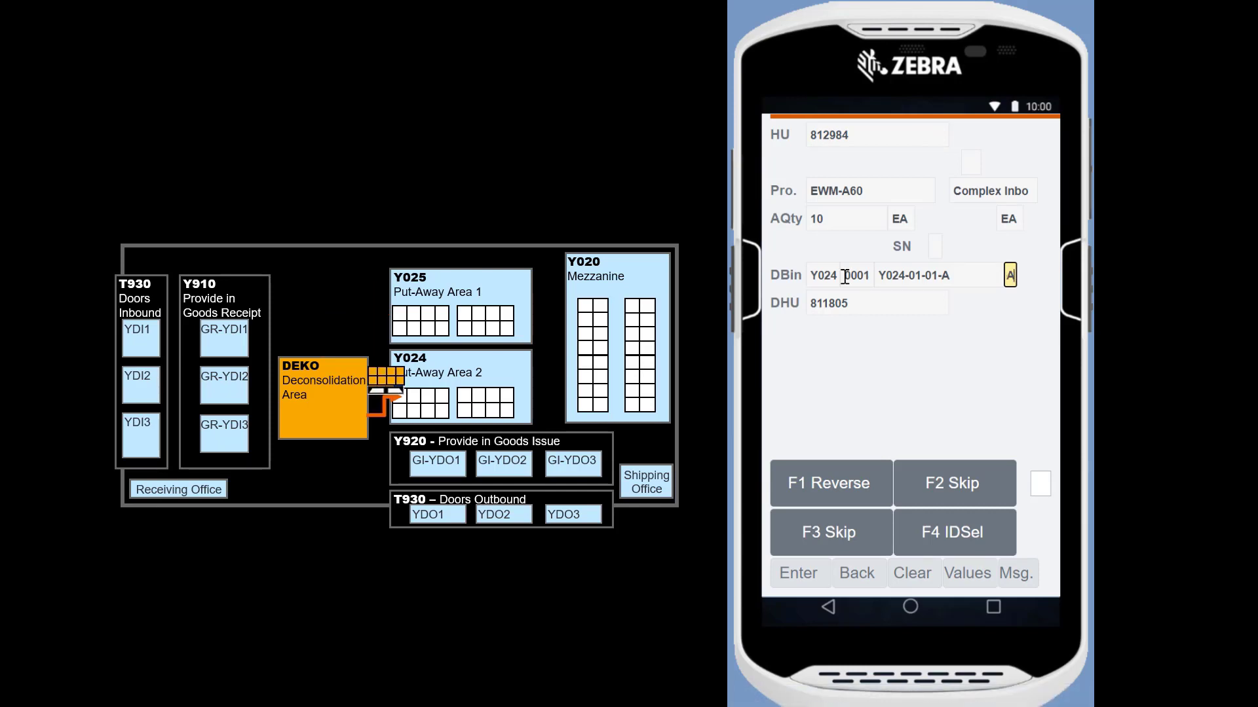
pyautogui.press('Return')
pyautogui.write('812983')
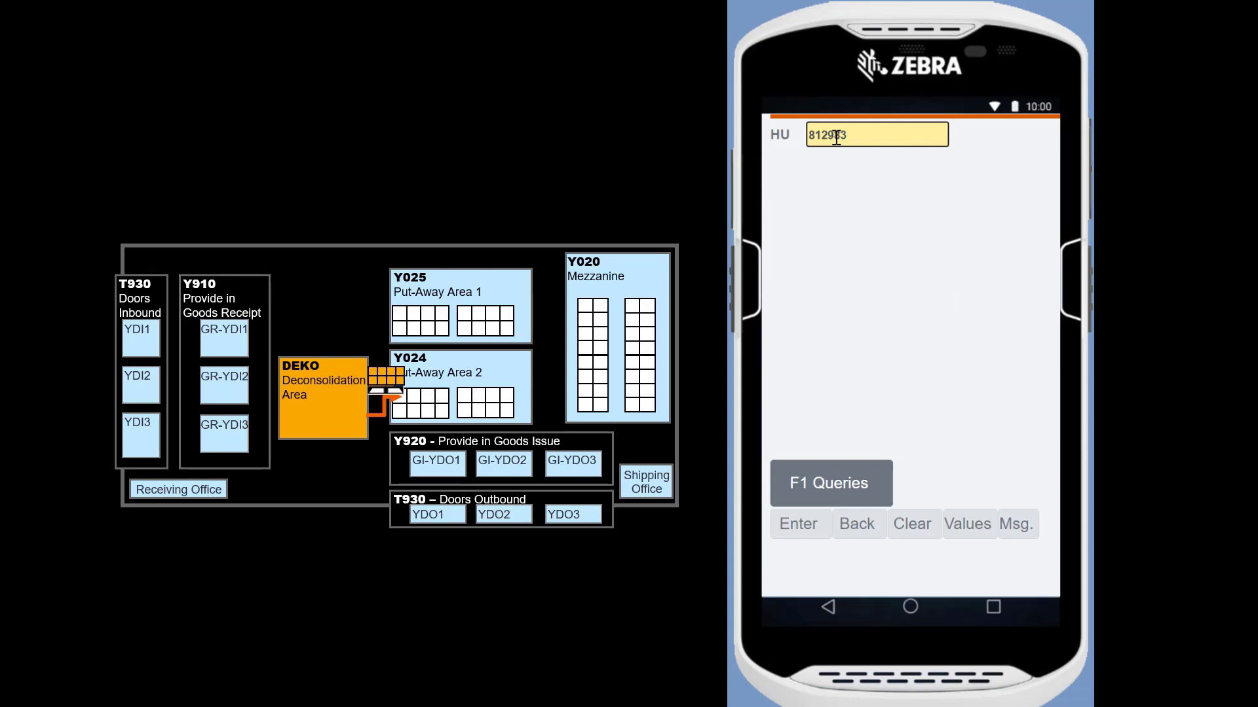
pyautogui.press('Return')
pyautogui.write('A')
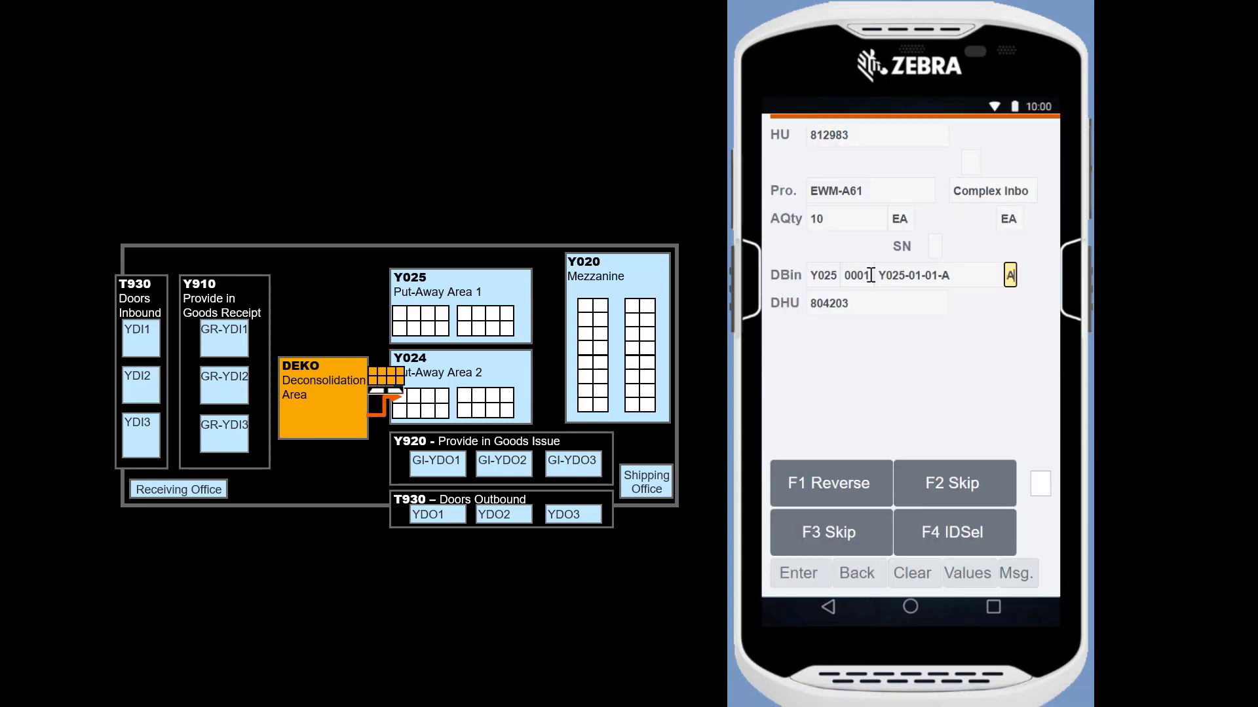
pyautogui.press('Return')
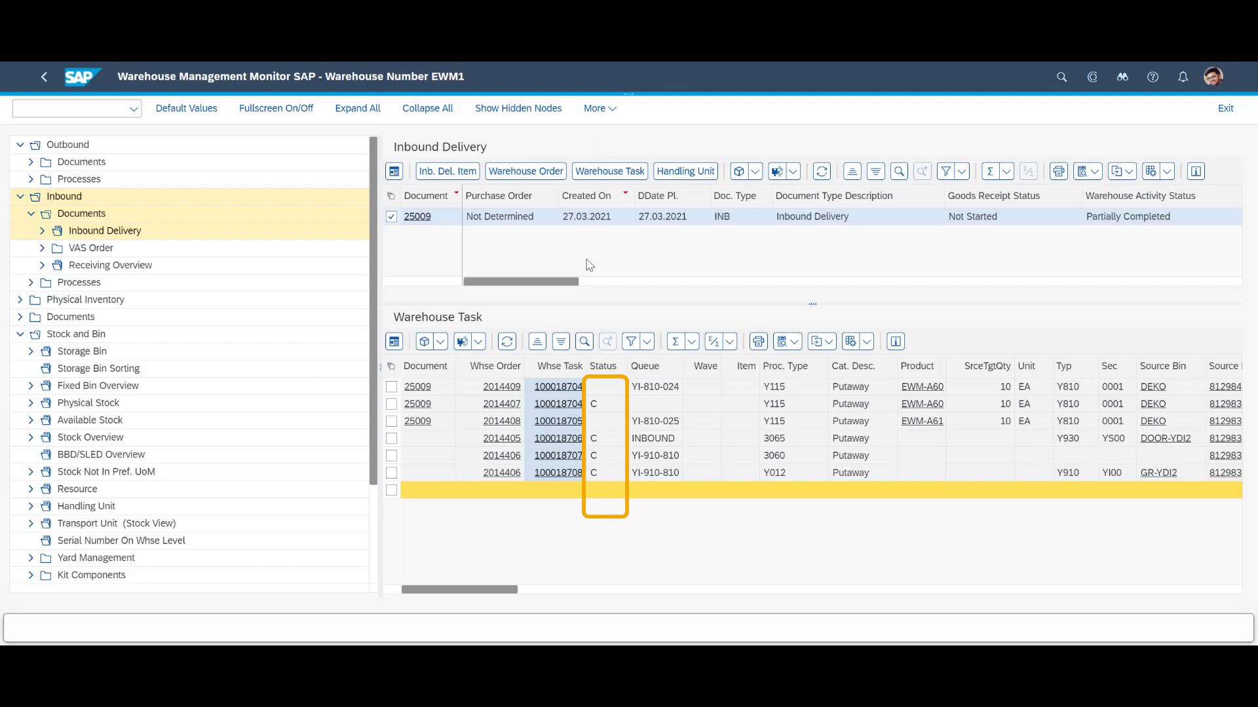
# Reload the warehouse task list and check delivery 25009's task statuses for C.
pyautogui.click(506, 343)
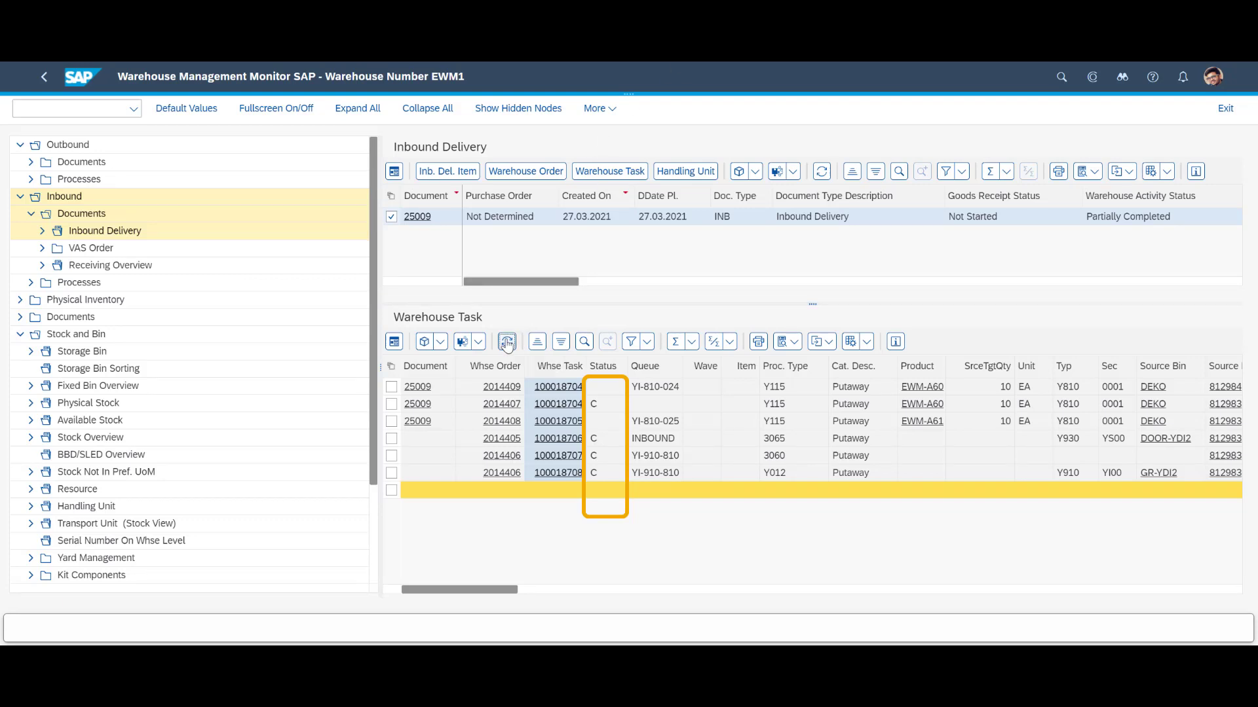